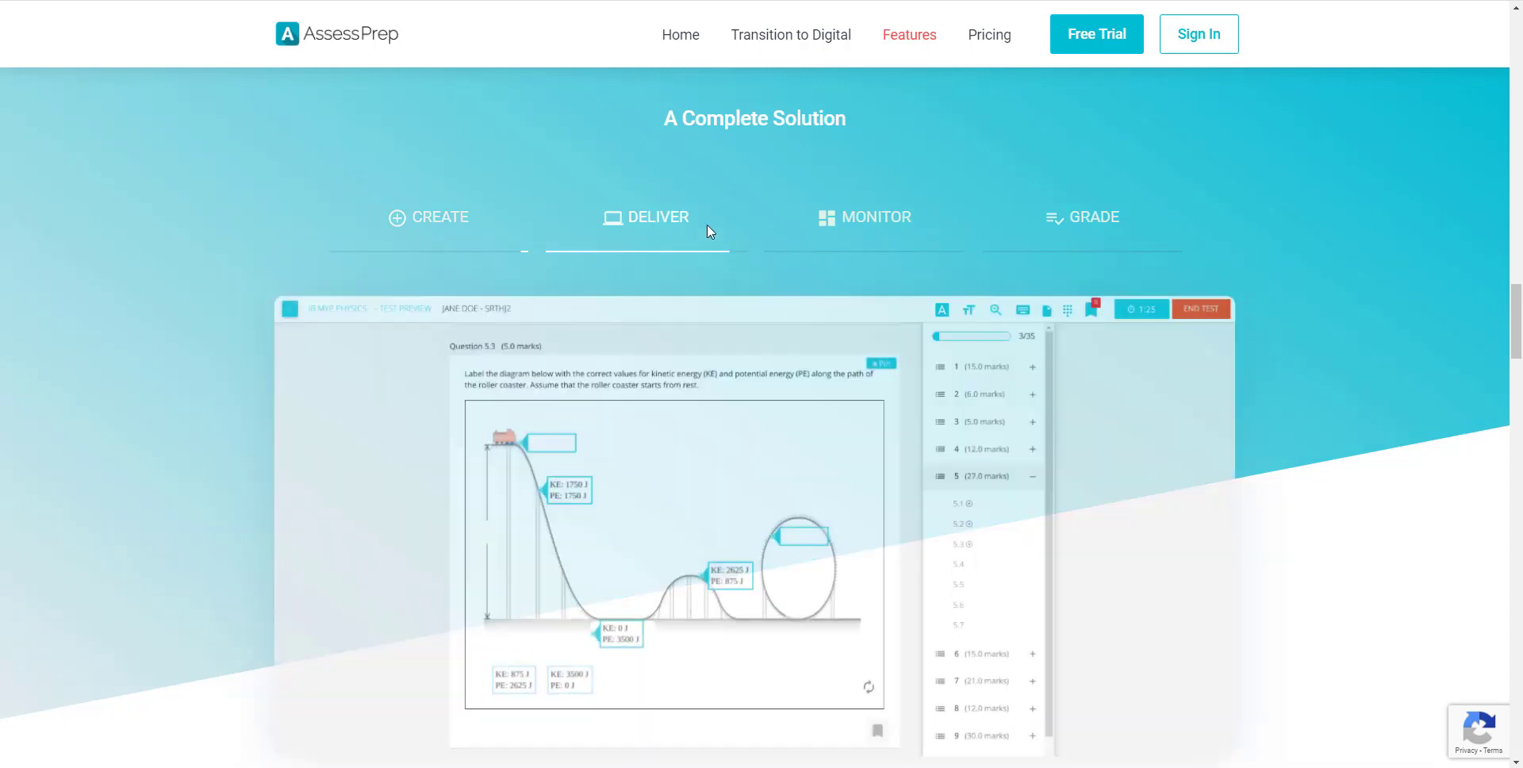
- Preview the MONITOR and GRADE features on the AssessPrep features page
{"action": "left_click", "coordinate": [846, 222]}
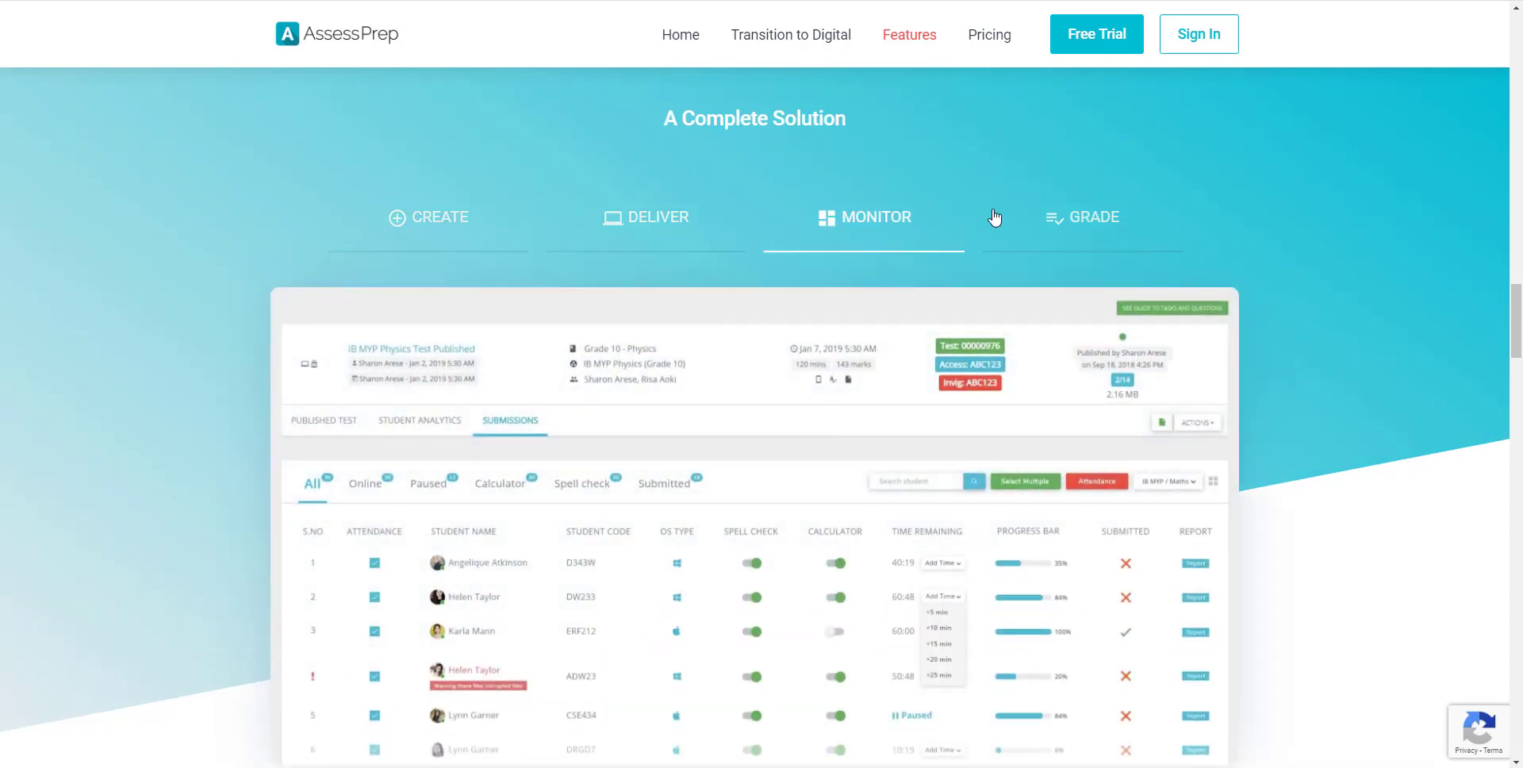
{"action": "left_click", "coordinate": [1072, 222]}
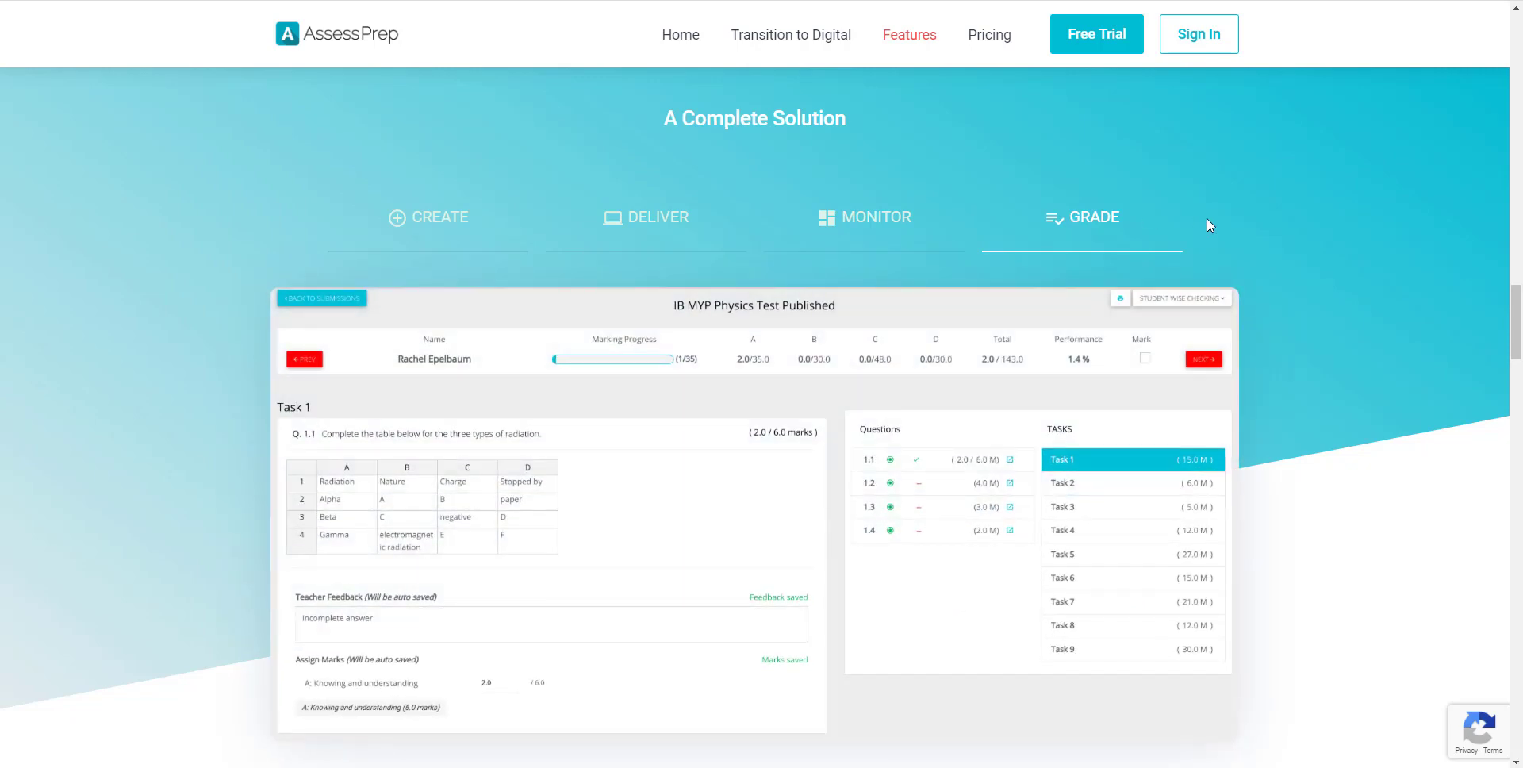
{"action": "scroll", "coordinate": [1207, 219], "scroll_direction": "down", "scroll_amount": 1}
{"action": "scroll", "coordinate": [1209, 225], "scroll_direction": "down", "scroll_amount": 5}
- Scroll down through the remaining sections of the features page
{"action": "scroll", "coordinate": [1210, 226], "scroll_direction": "down", "scroll_amount": 3}
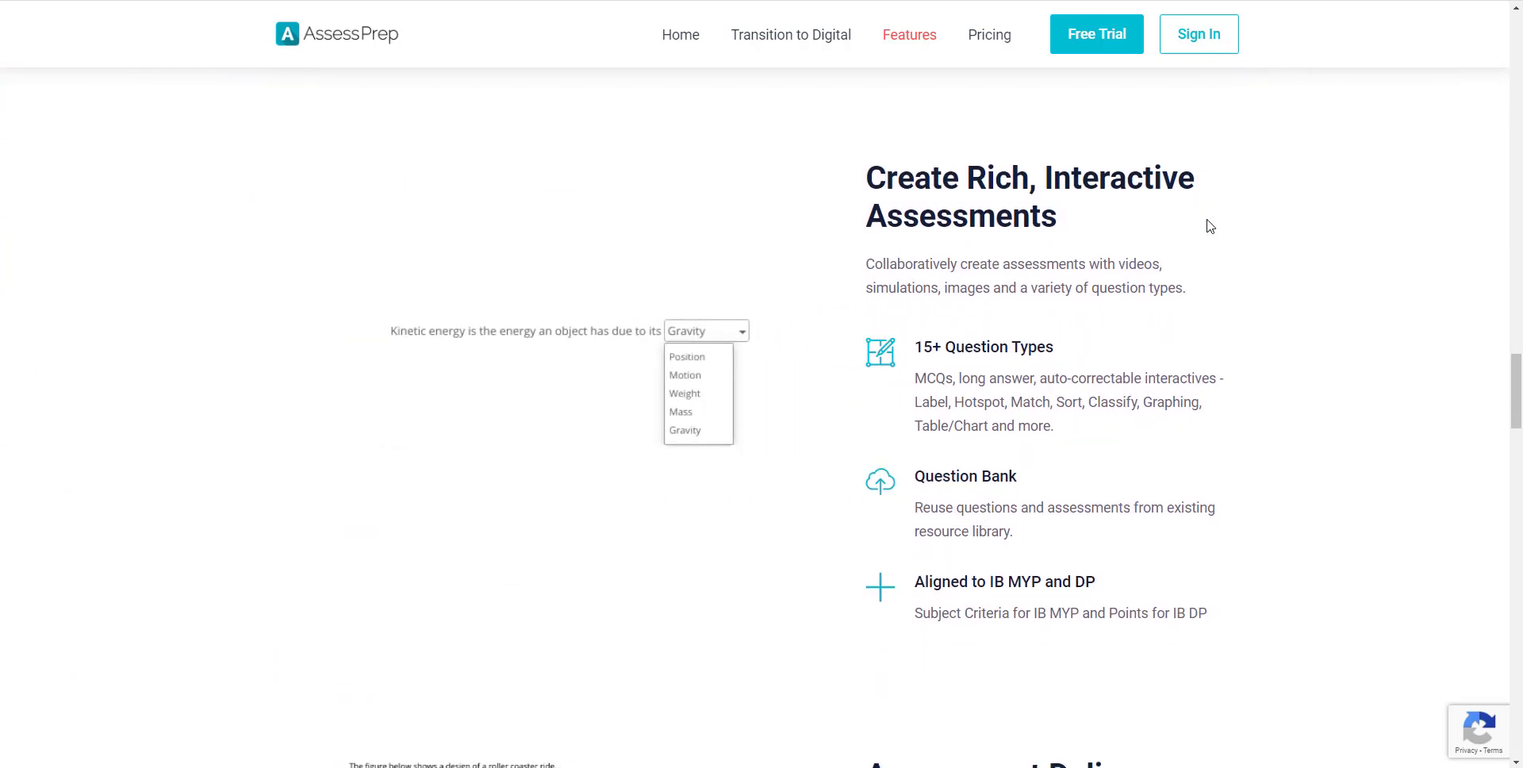
{"action": "scroll", "coordinate": [1209, 226], "scroll_direction": "down", "scroll_amount": 2}
{"action": "scroll", "coordinate": [1209, 226], "scroll_direction": "down", "scroll_amount": 2}
{"action": "scroll", "coordinate": [1208, 222], "scroll_direction": "down", "scroll_amount": 2}
{"action": "scroll", "coordinate": [1208, 220], "scroll_direction": "down", "scroll_amount": 1}
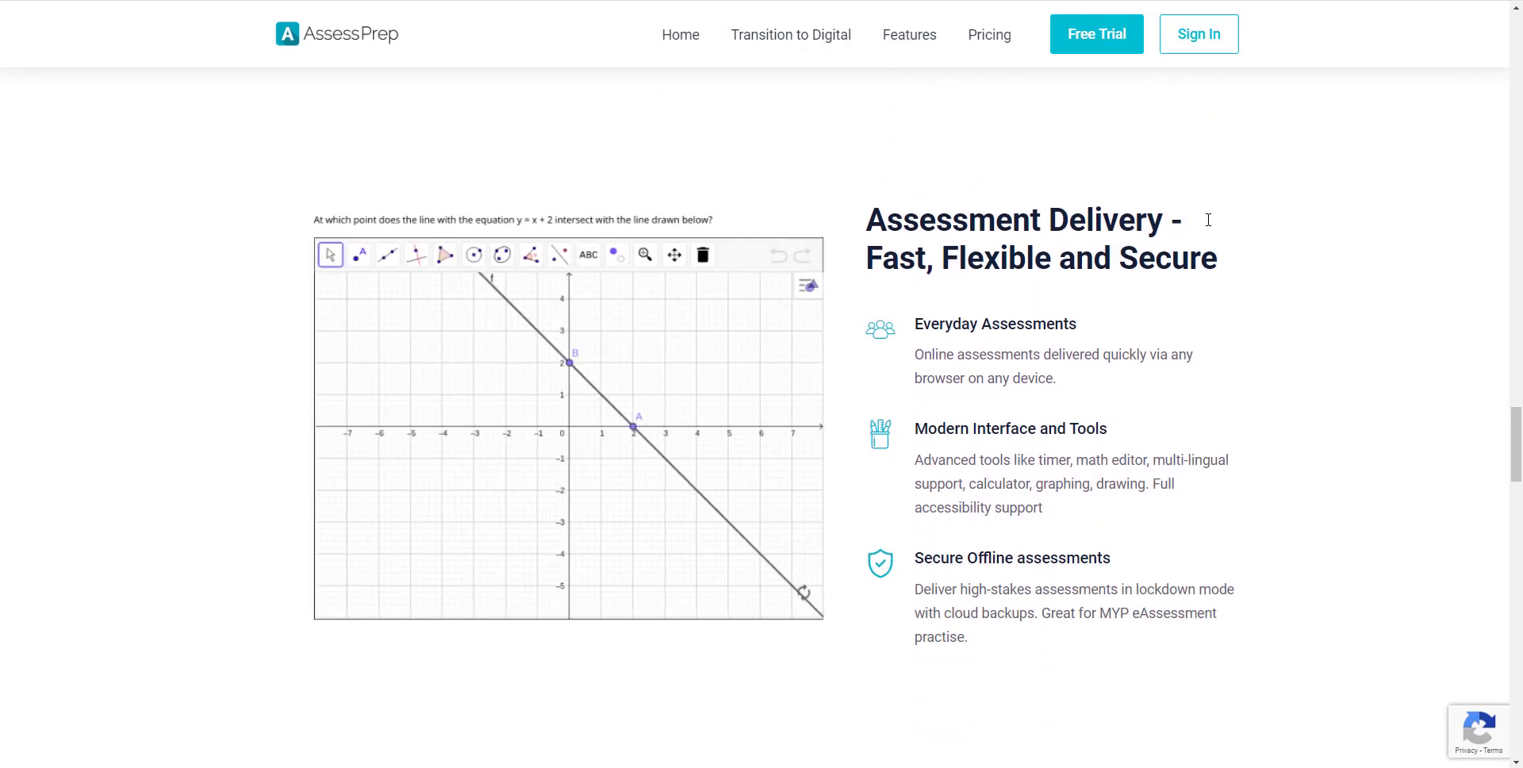
{"action": "scroll", "coordinate": [1209, 226], "scroll_direction": "down", "scroll_amount": 2}
{"action": "scroll", "coordinate": [1209, 226], "scroll_direction": "down", "scroll_amount": 3}
{"action": "scroll", "coordinate": [1209, 226], "scroll_direction": "down", "scroll_amount": 2}
{"action": "scroll", "coordinate": [1210, 226], "scroll_direction": "down", "scroll_amount": 1}
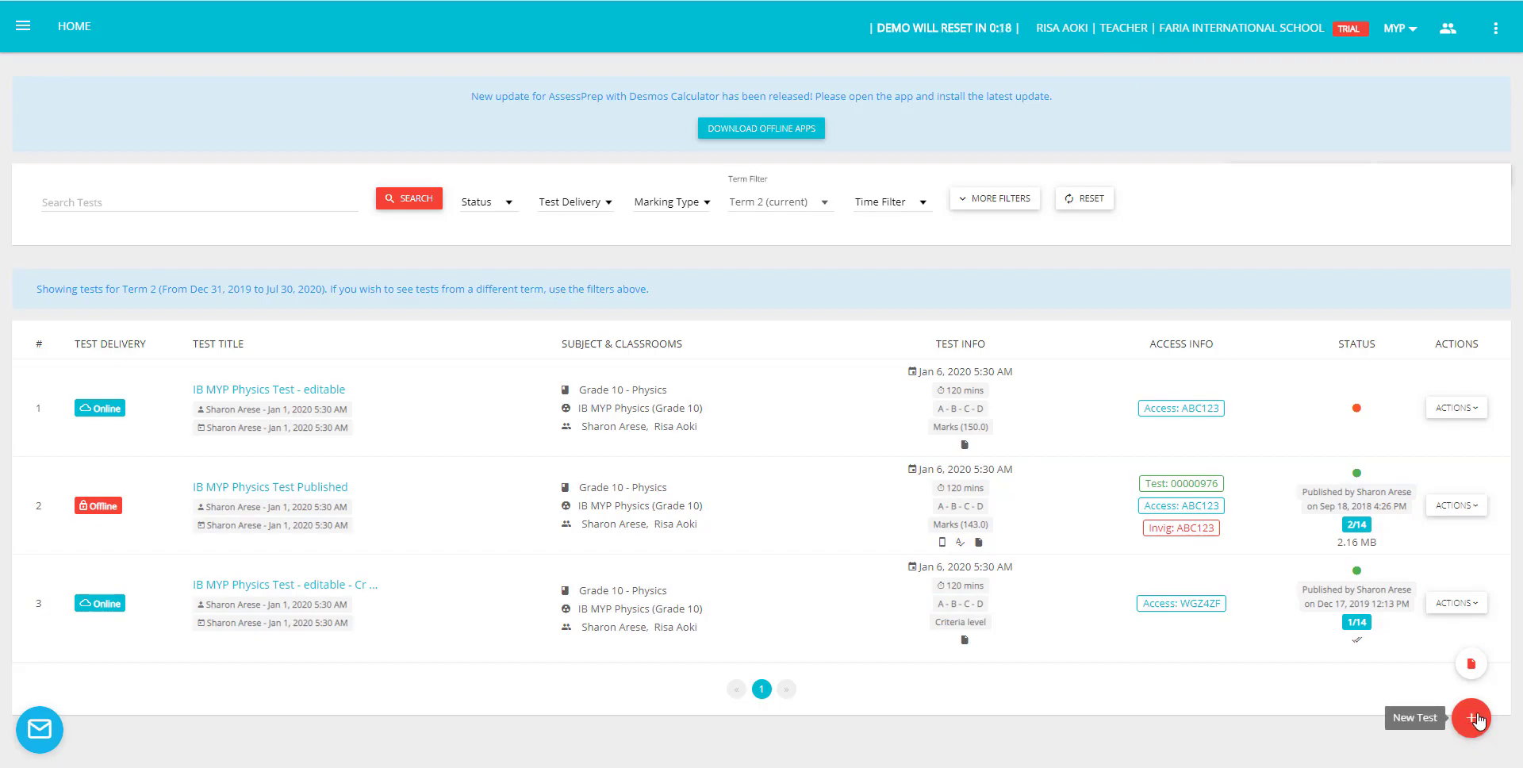
- Start a new test set to offline delivery
{"action": "left_click", "coordinate": [1473, 718]}
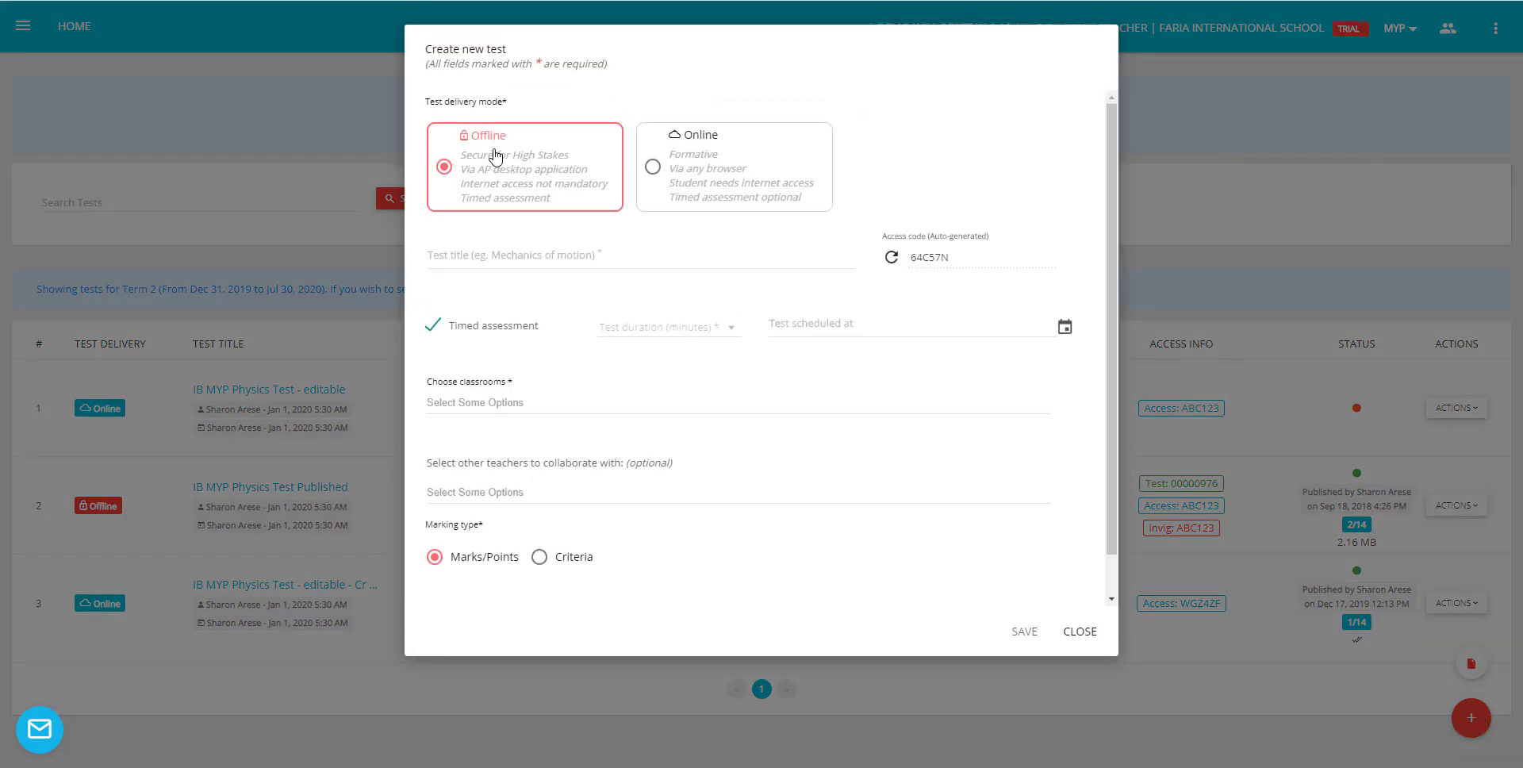
{"action": "left_click", "coordinate": [654, 170]}
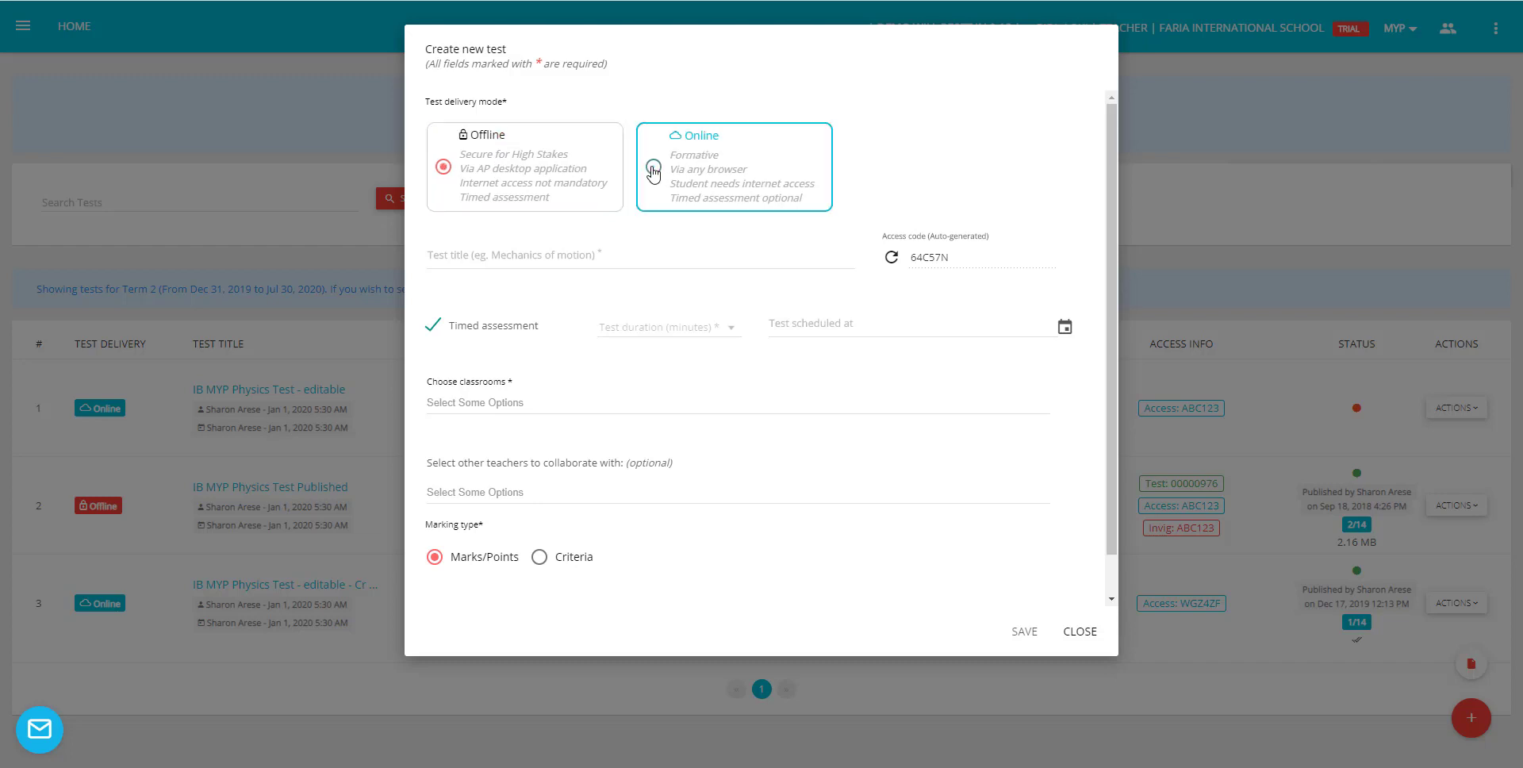
{"action": "left_click", "coordinate": [453, 162]}
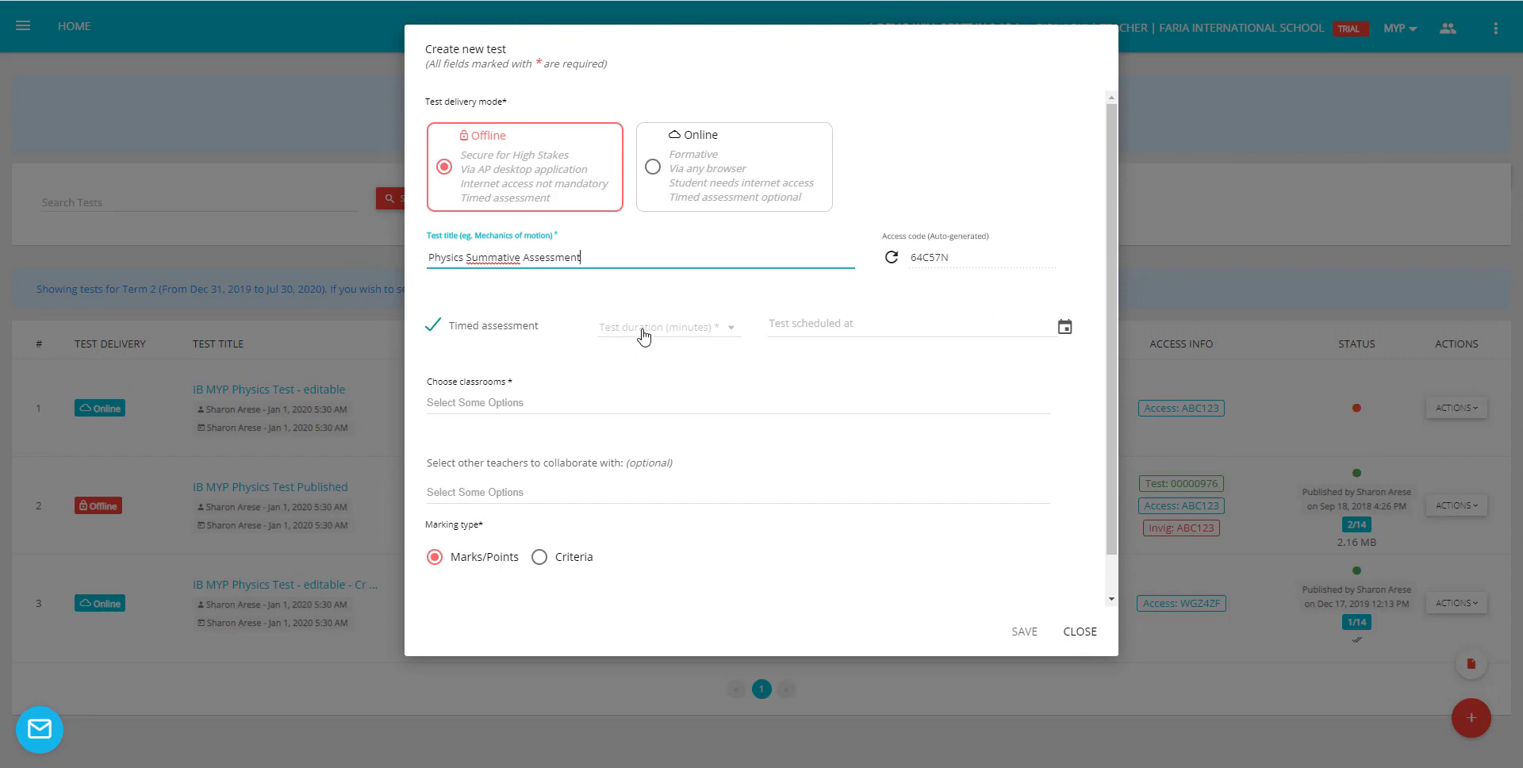
- Set a 20-minute duration and schedule the test for April 15 at 10:50
{"action": "left_click", "coordinate": [642, 329]}
{"action": "left_click", "coordinate": [644, 443]}
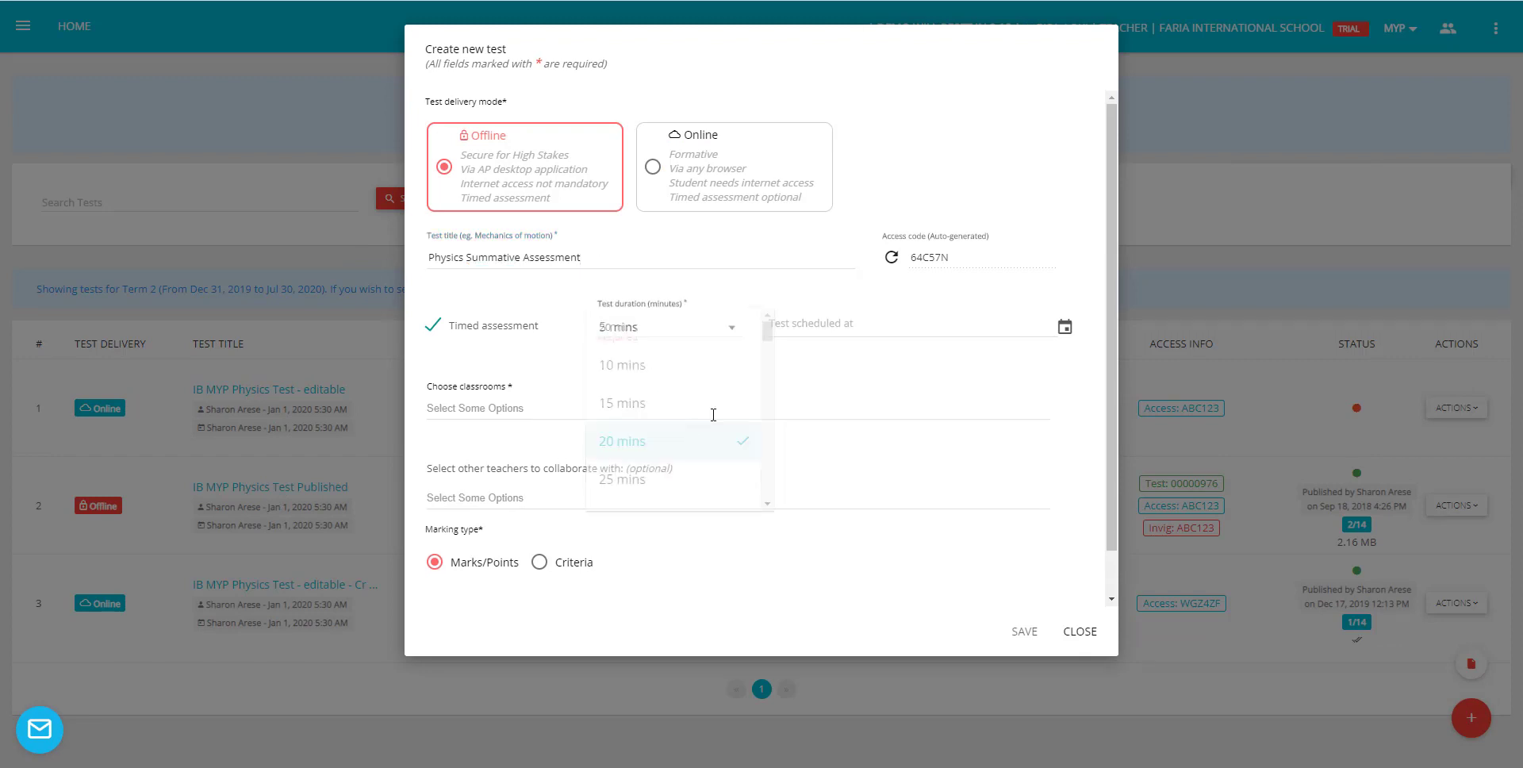
{"action": "left_click", "coordinate": [820, 326]}
{"action": "left_click", "coordinate": [899, 441]}
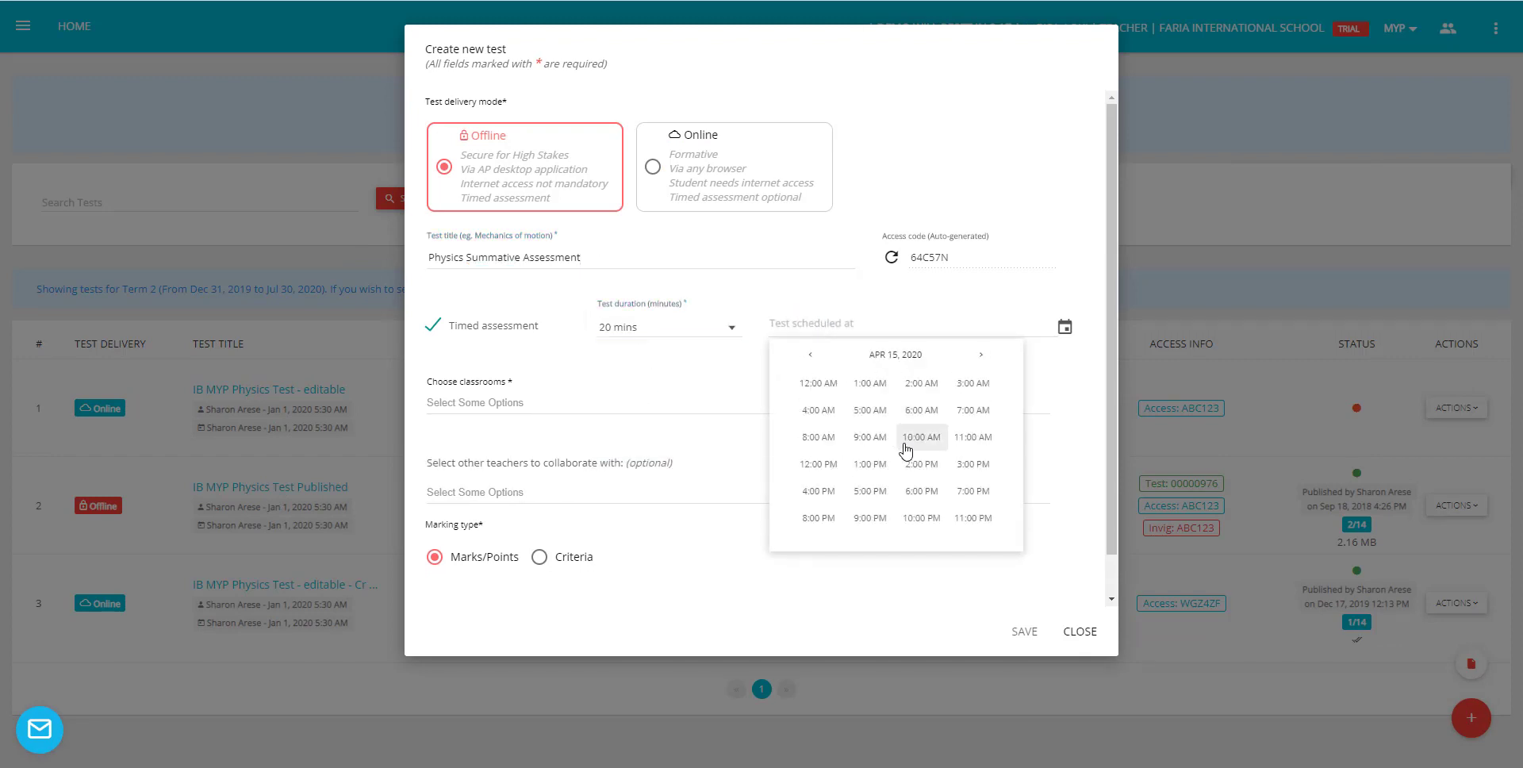
{"action": "left_click", "coordinate": [904, 444]}
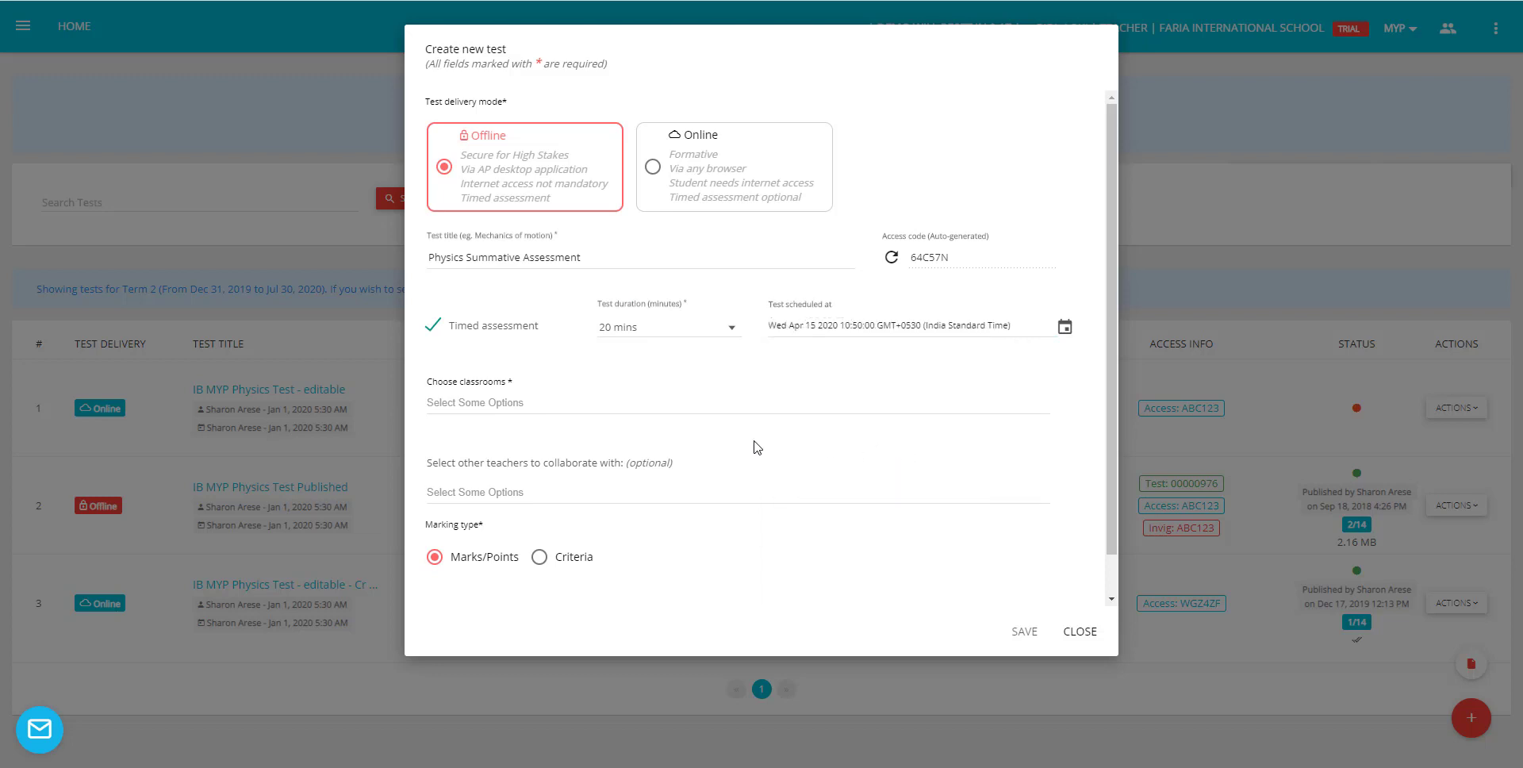
{"action": "left_click", "coordinate": [491, 401]}
- Assign the IB MYP Physics (Grade 10) 64 class and add a collaborating teacher
{"action": "left_click", "coordinate": [512, 458]}
{"action": "scroll", "coordinate": [547, 484], "scroll_direction": "down", "scroll_amount": 1}
{"action": "left_click", "coordinate": [511, 449]}
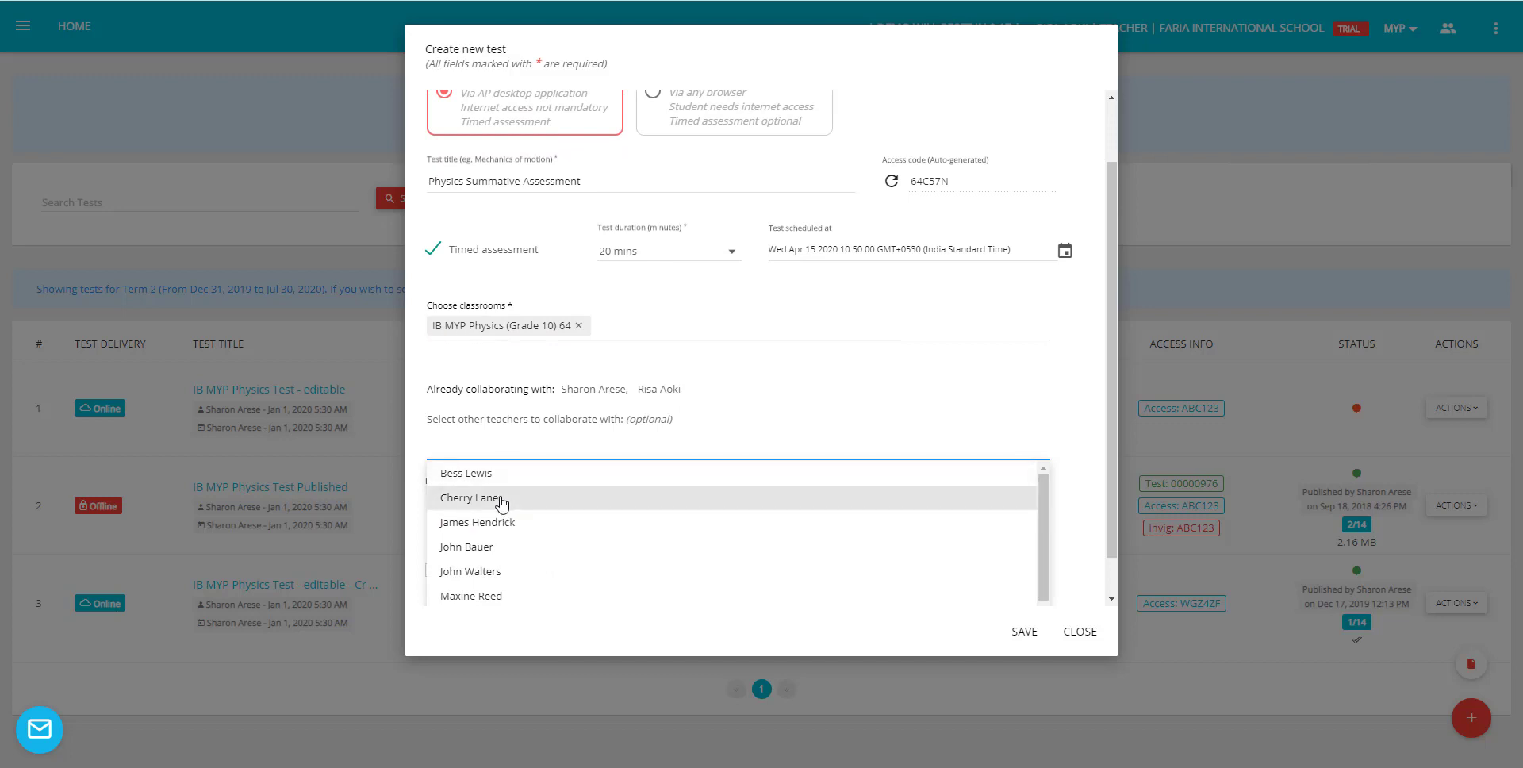
{"action": "left_click", "coordinate": [495, 500]}
- Enable Calculator, Spell-check and extra instructions, and begin writing the instructions
{"action": "left_click", "coordinate": [433, 523]}
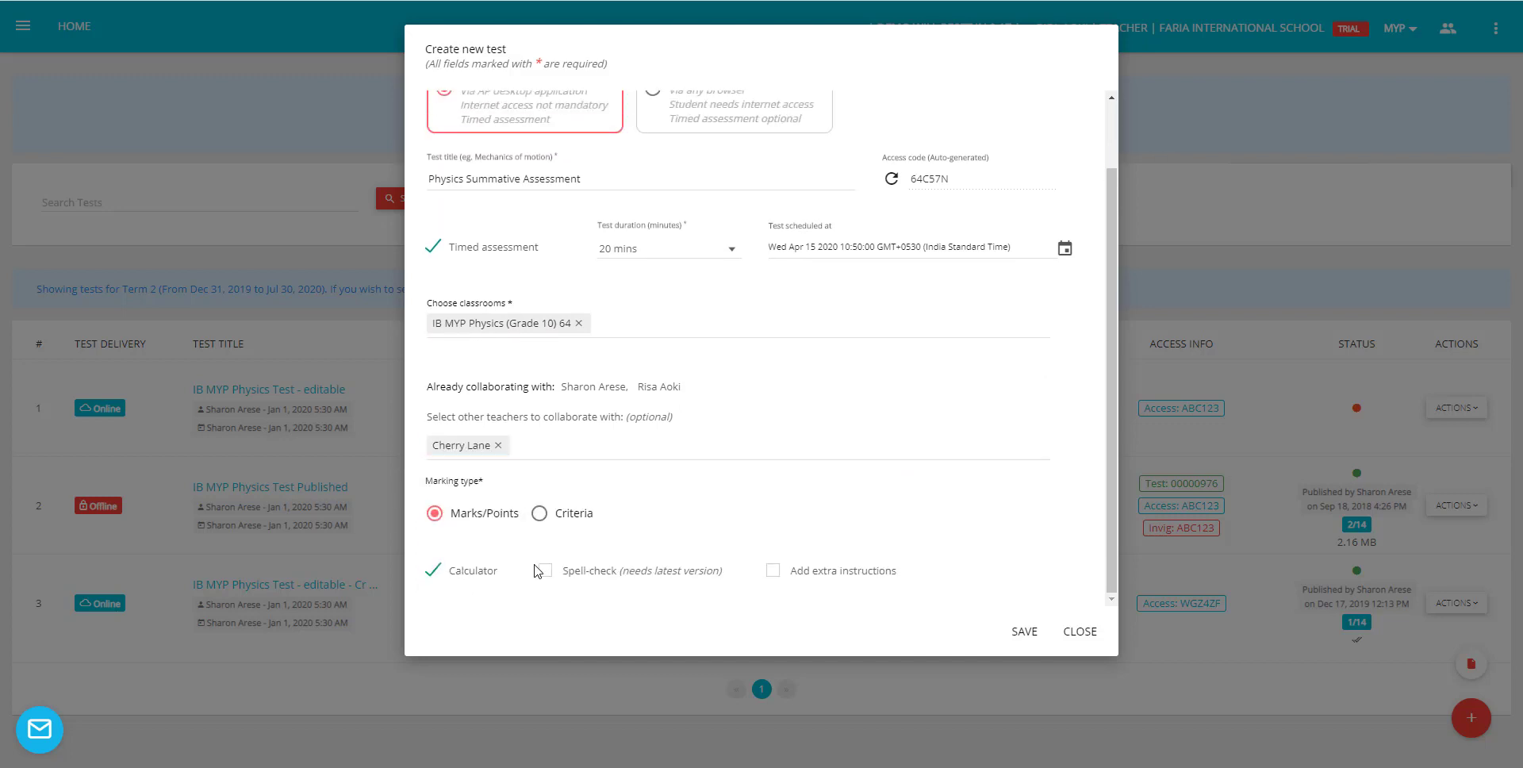
{"action": "left_click", "coordinate": [544, 570]}
{"action": "left_click", "coordinate": [772, 571]}
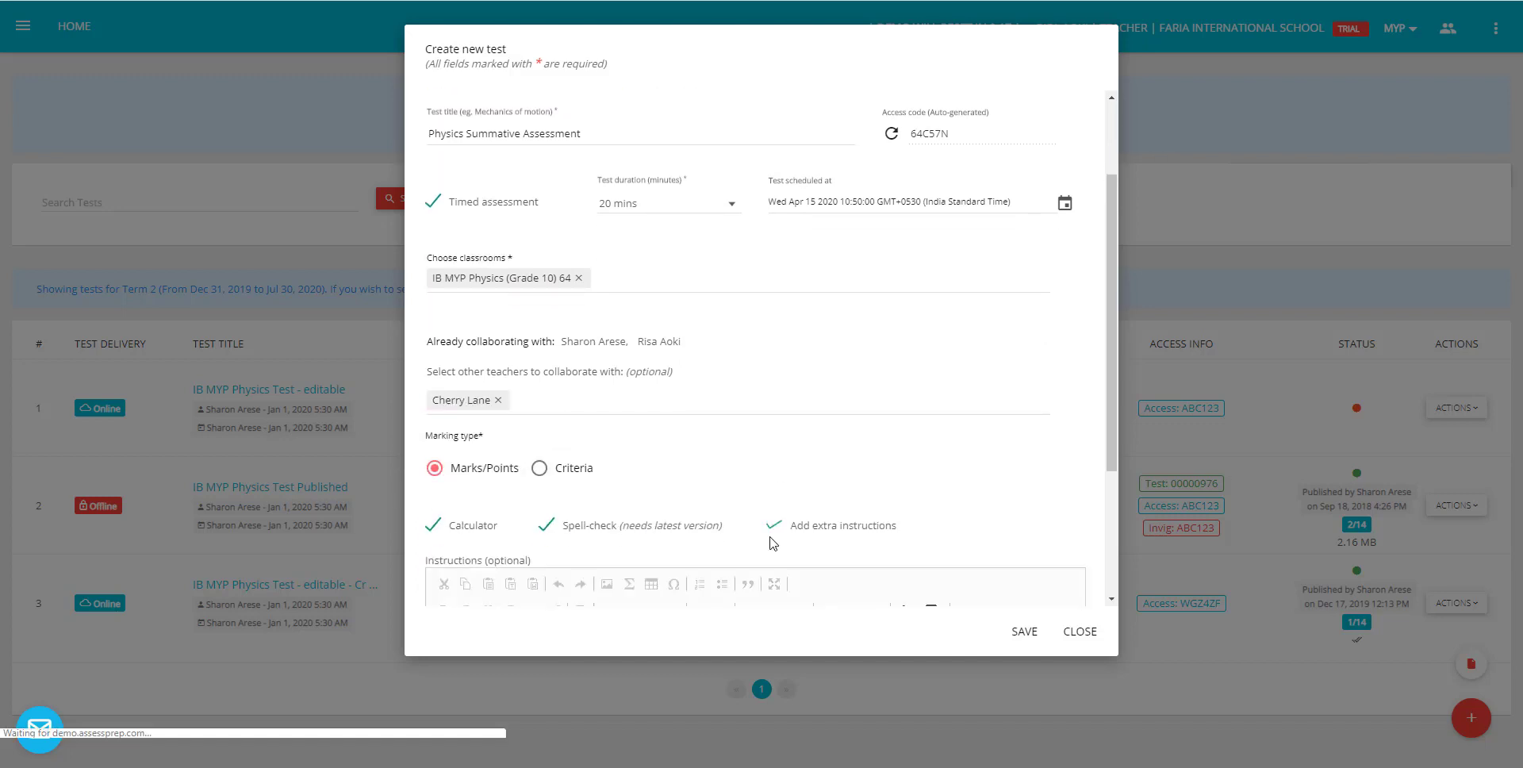
{"action": "scroll", "coordinate": [706, 493], "scroll_direction": "down", "scroll_amount": 3}
{"action": "left_click", "coordinate": [638, 478]}
{"action": "type", "text": "sample"}
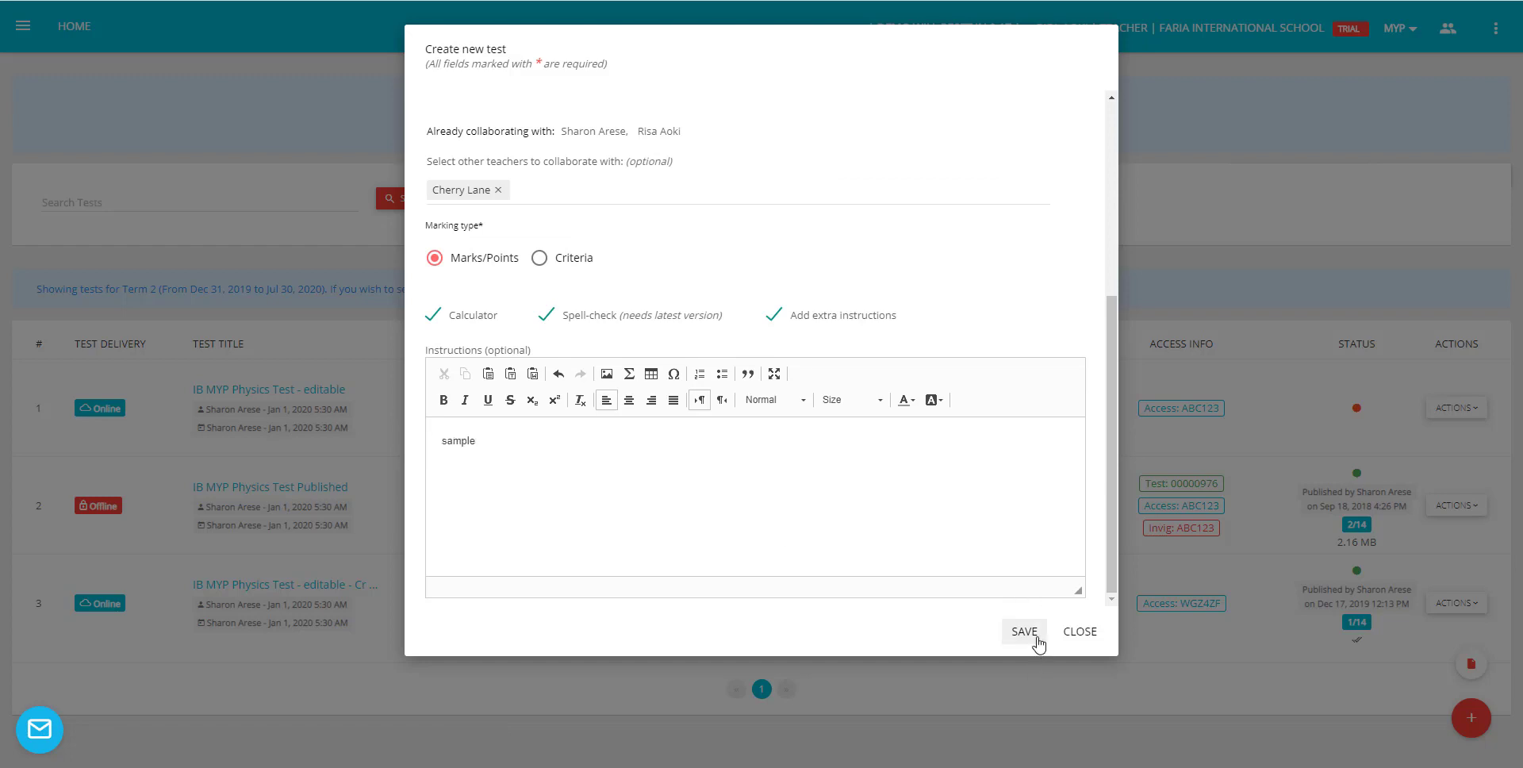
- Save the test and upload Test Audio.mp3 as an audio segment in Task 1
{"action": "left_click", "coordinate": [1028, 632]}
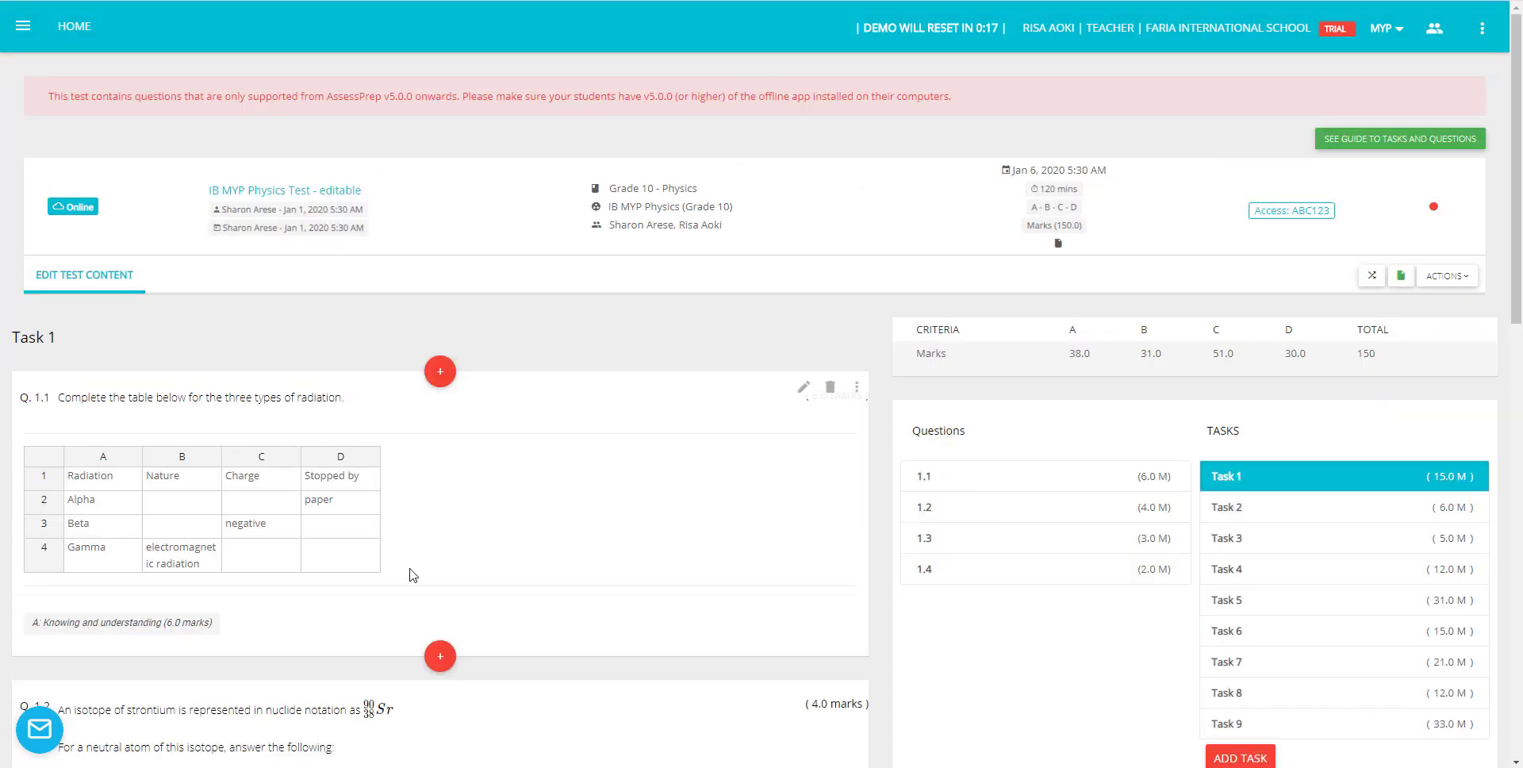
{"action": "mouse_move", "coordinate": [354, 371]}
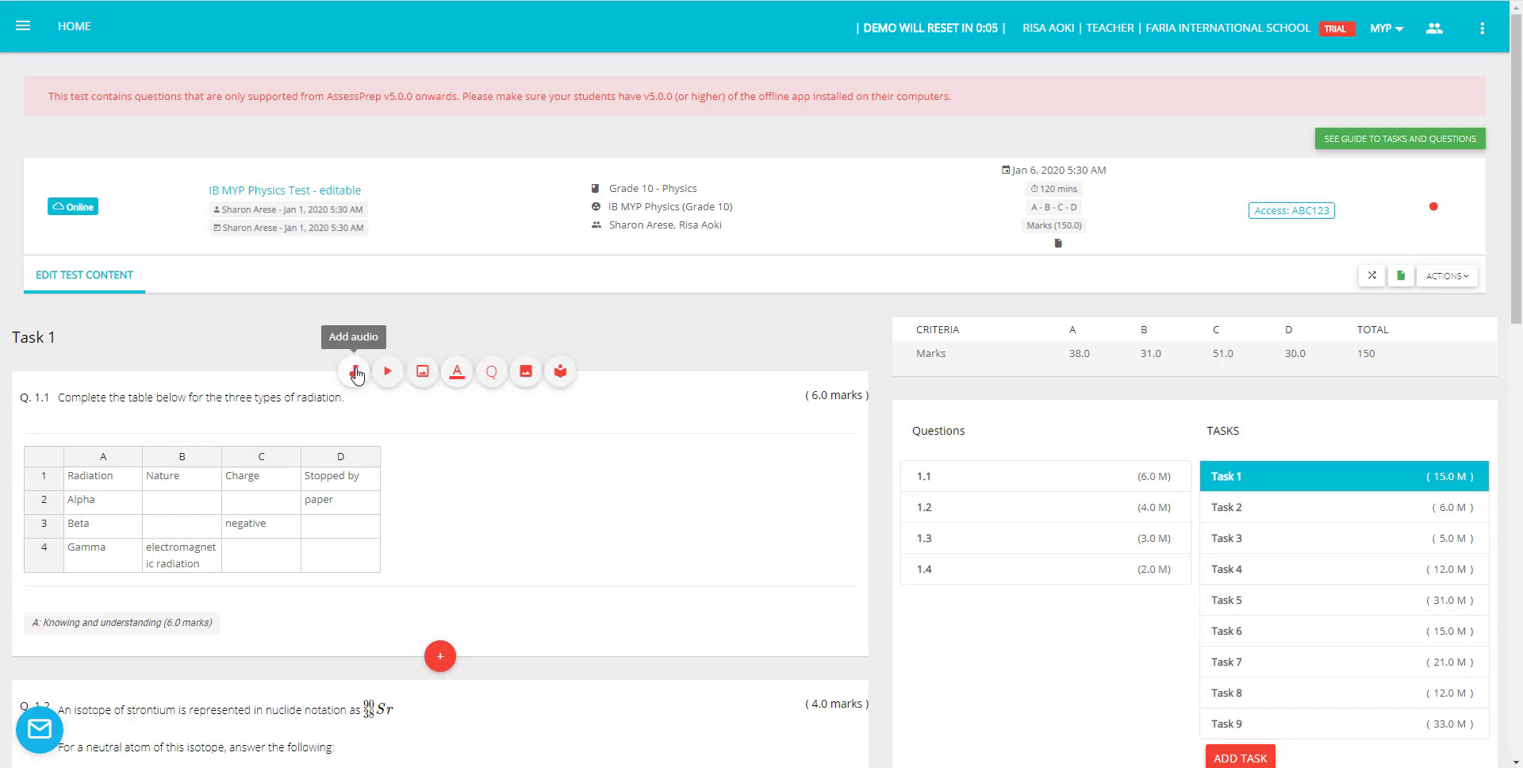
{"action": "left_click", "coordinate": [356, 373]}
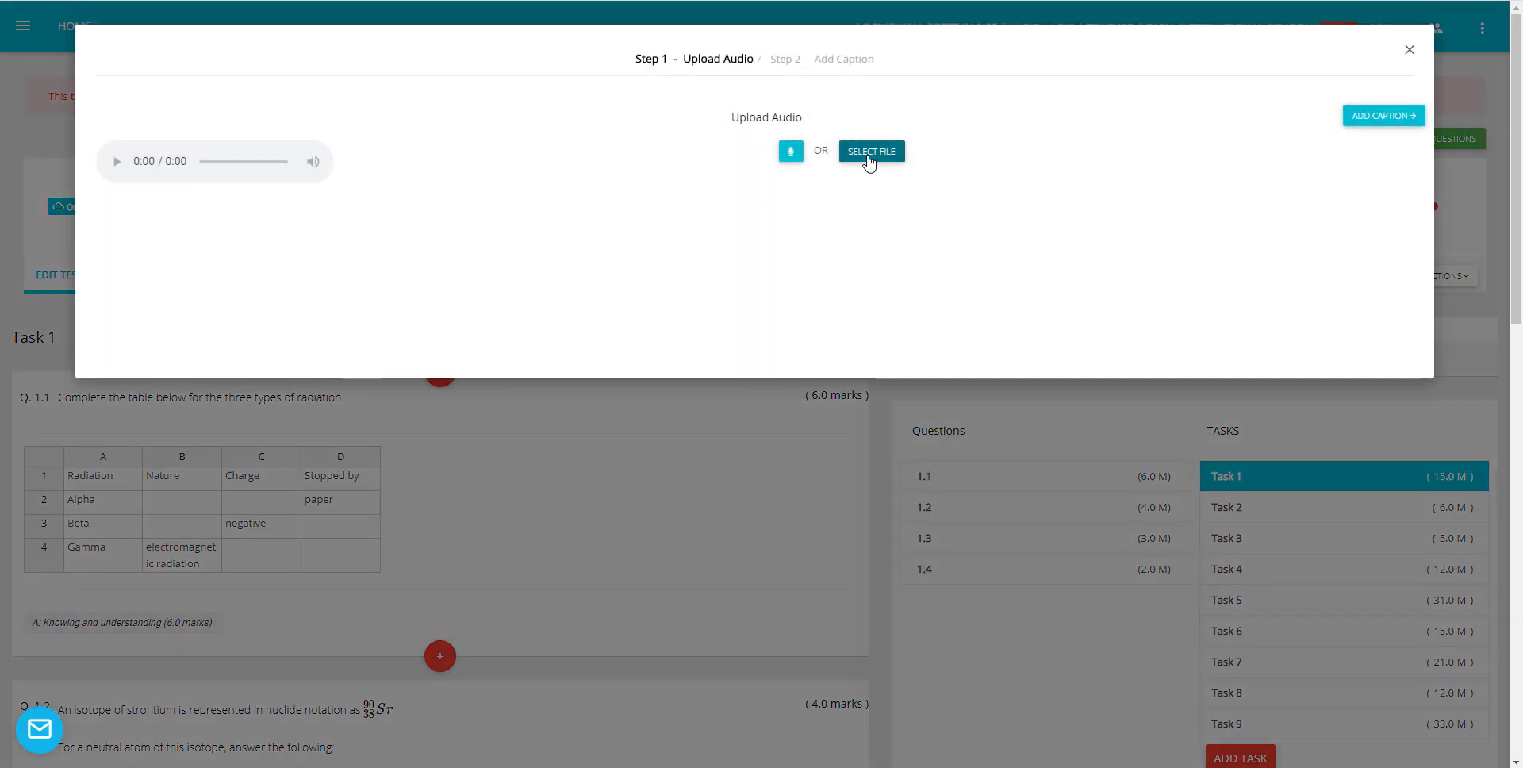
{"action": "left_click", "coordinate": [869, 161]}
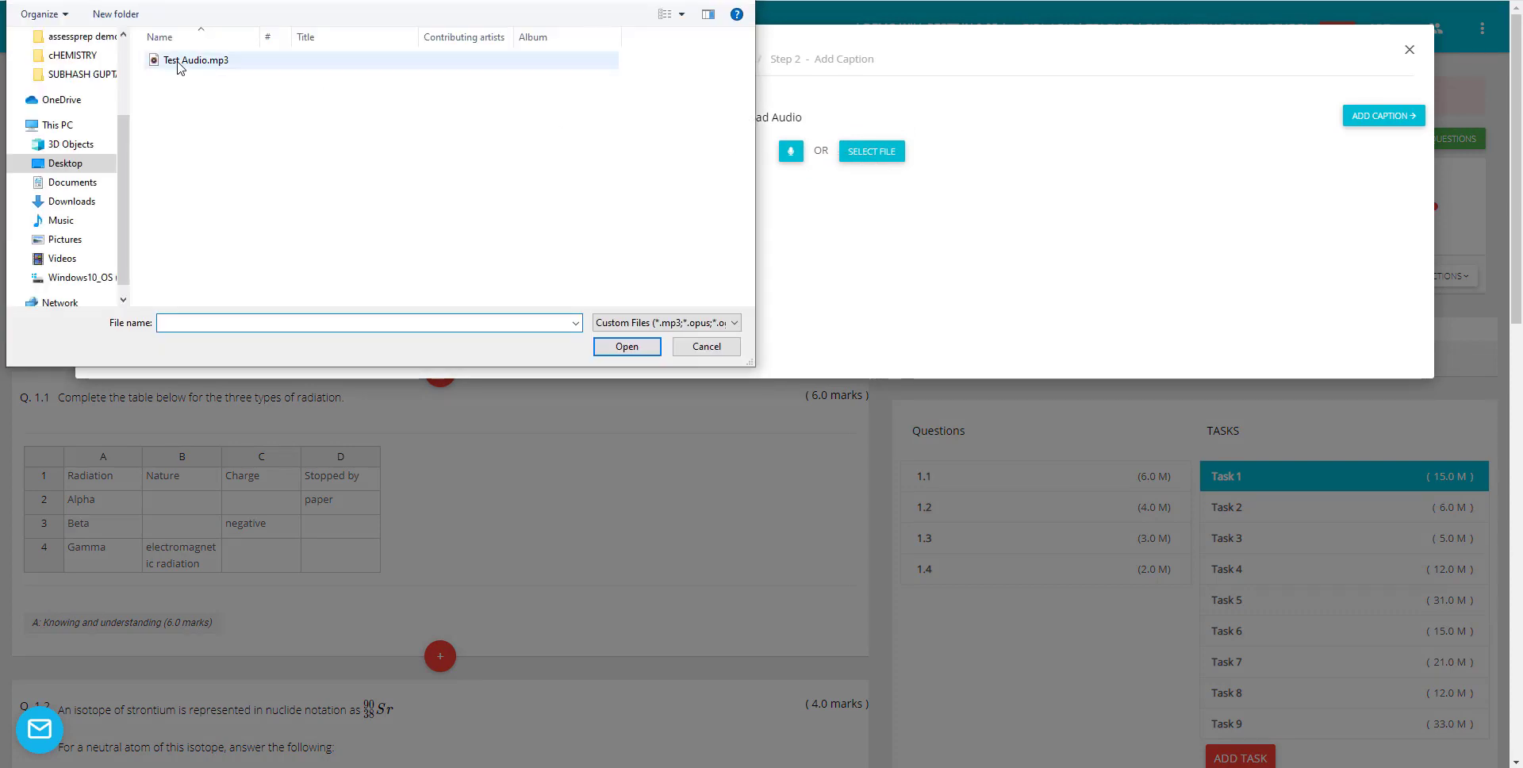
{"action": "left_click", "coordinate": [181, 64]}
{"action": "left_click", "coordinate": [651, 344]}
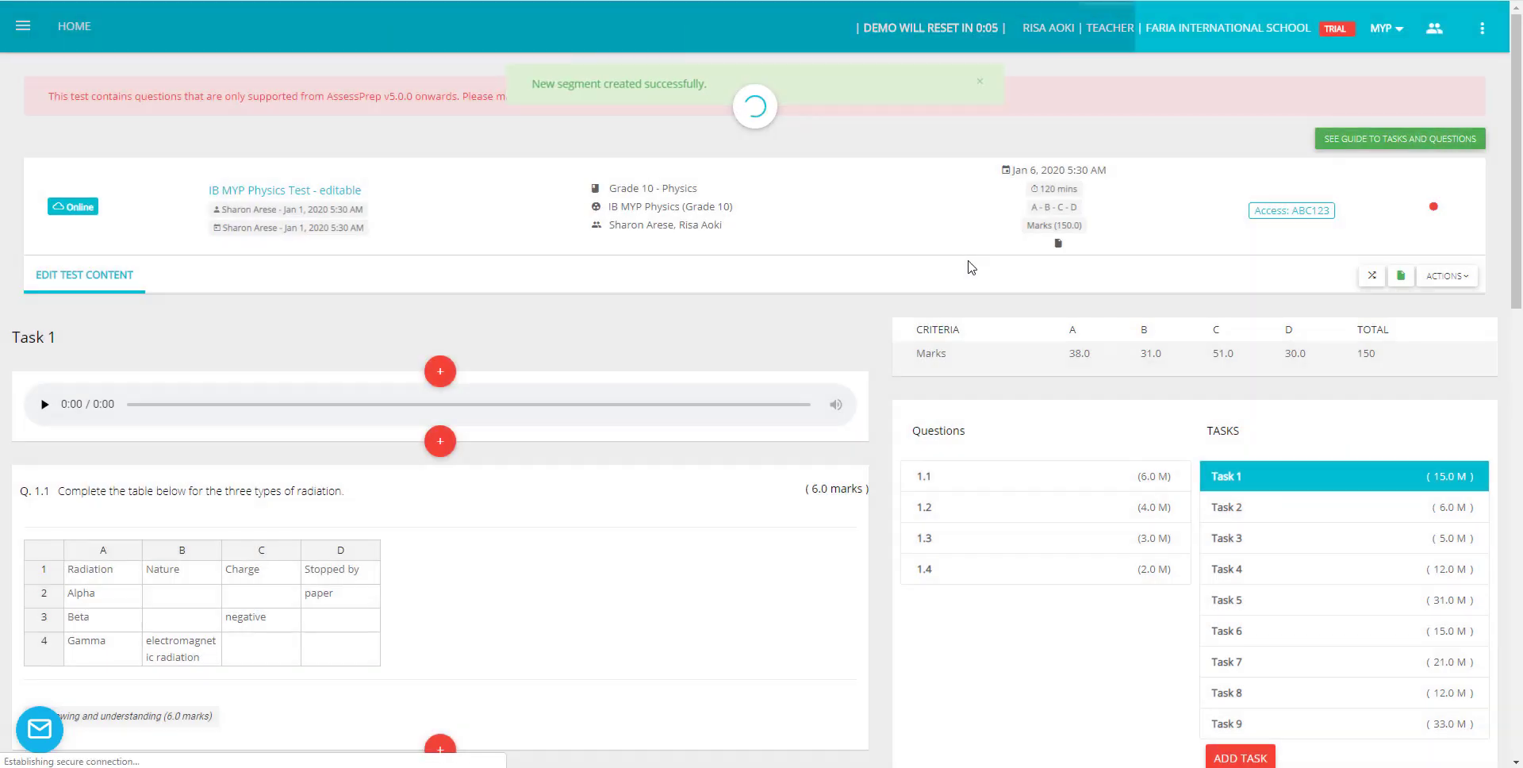
{"action": "mouse_move", "coordinate": [388, 371]}
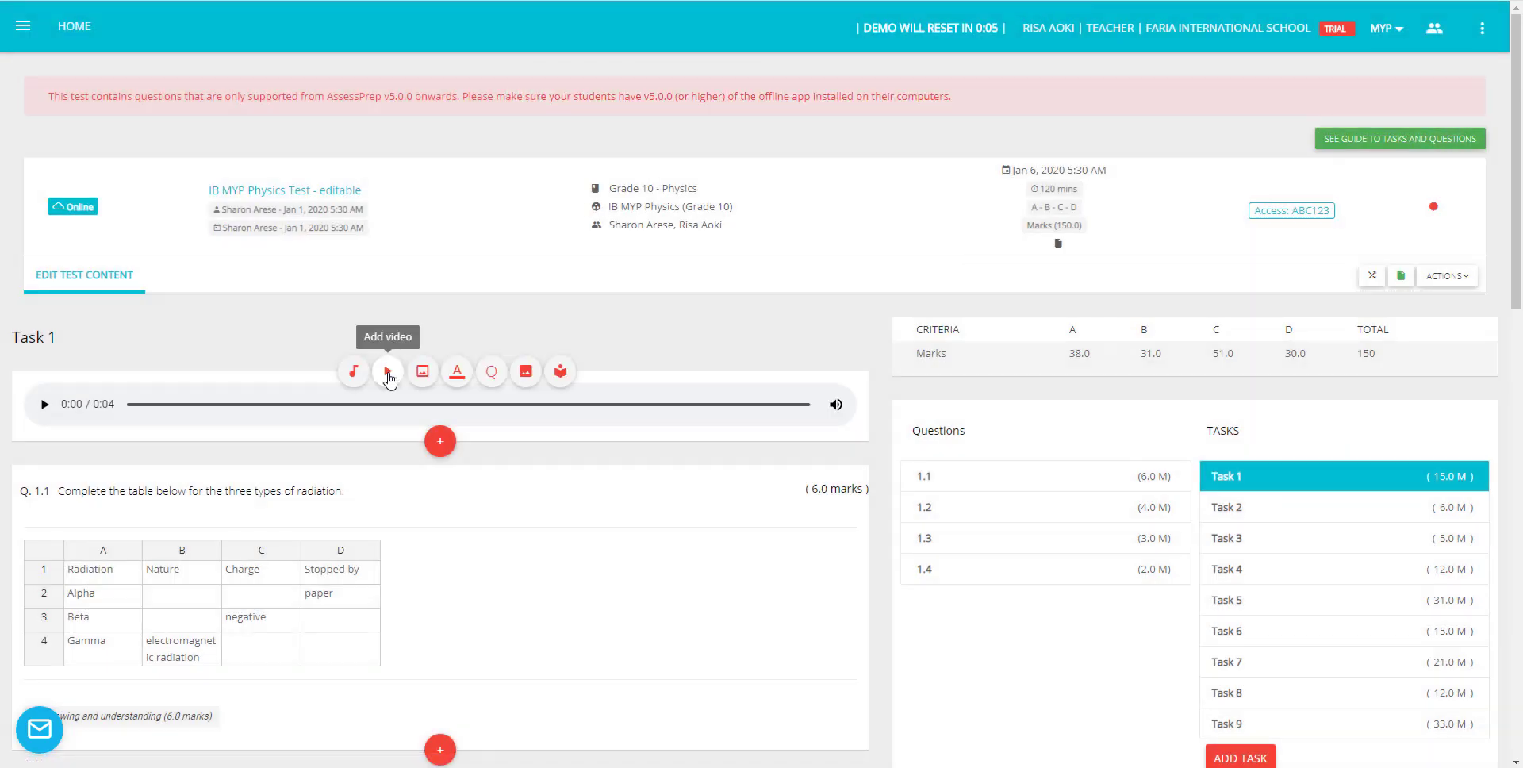
- Add a YouTube video segment to Task 1 from a pasted link
{"action": "left_click", "coordinate": [388, 372]}
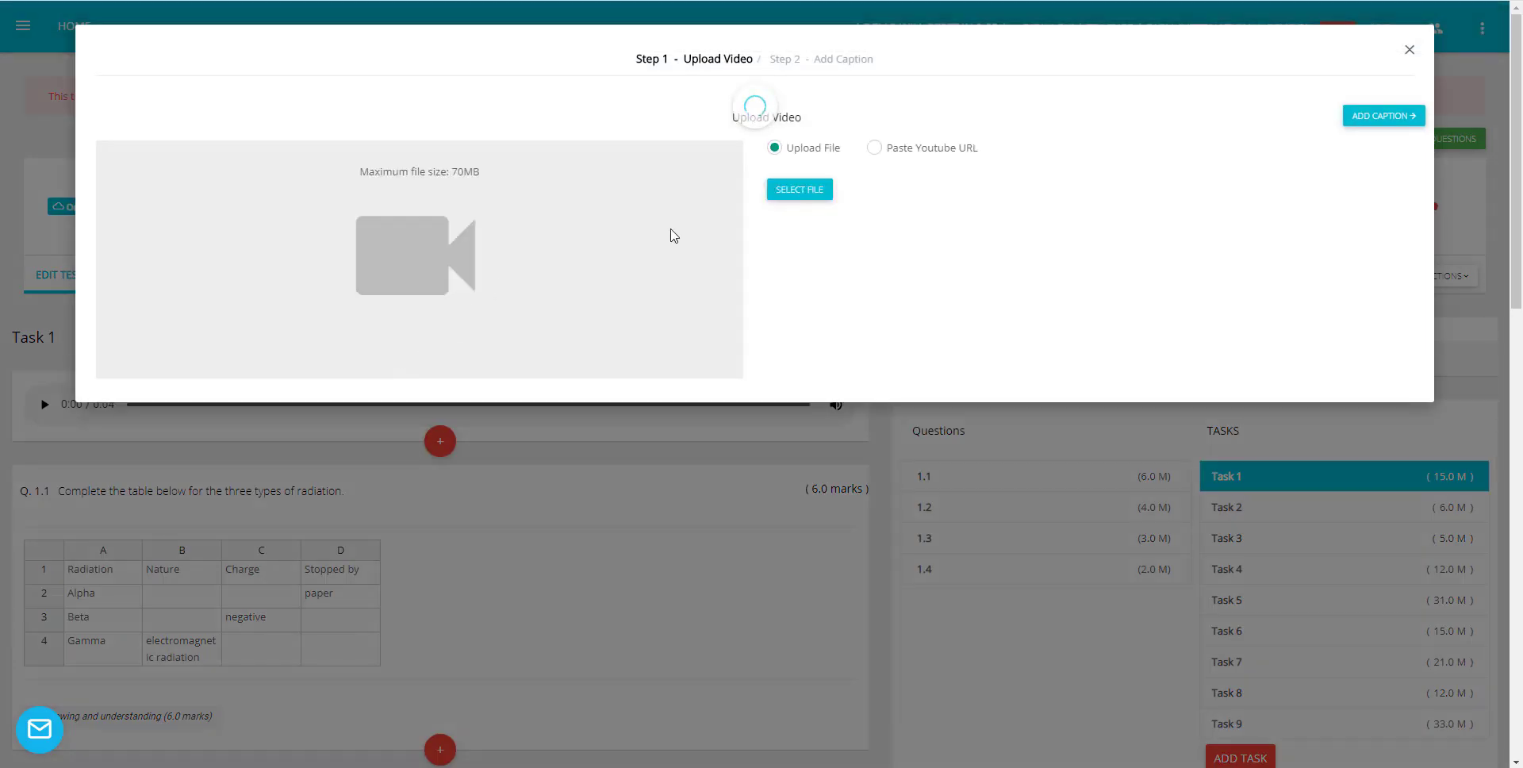
{"action": "left_click", "coordinate": [872, 148]}
{"action": "type", "text": "https://www.youtube.com/watch?v=xjcsrU-ZmgY"}
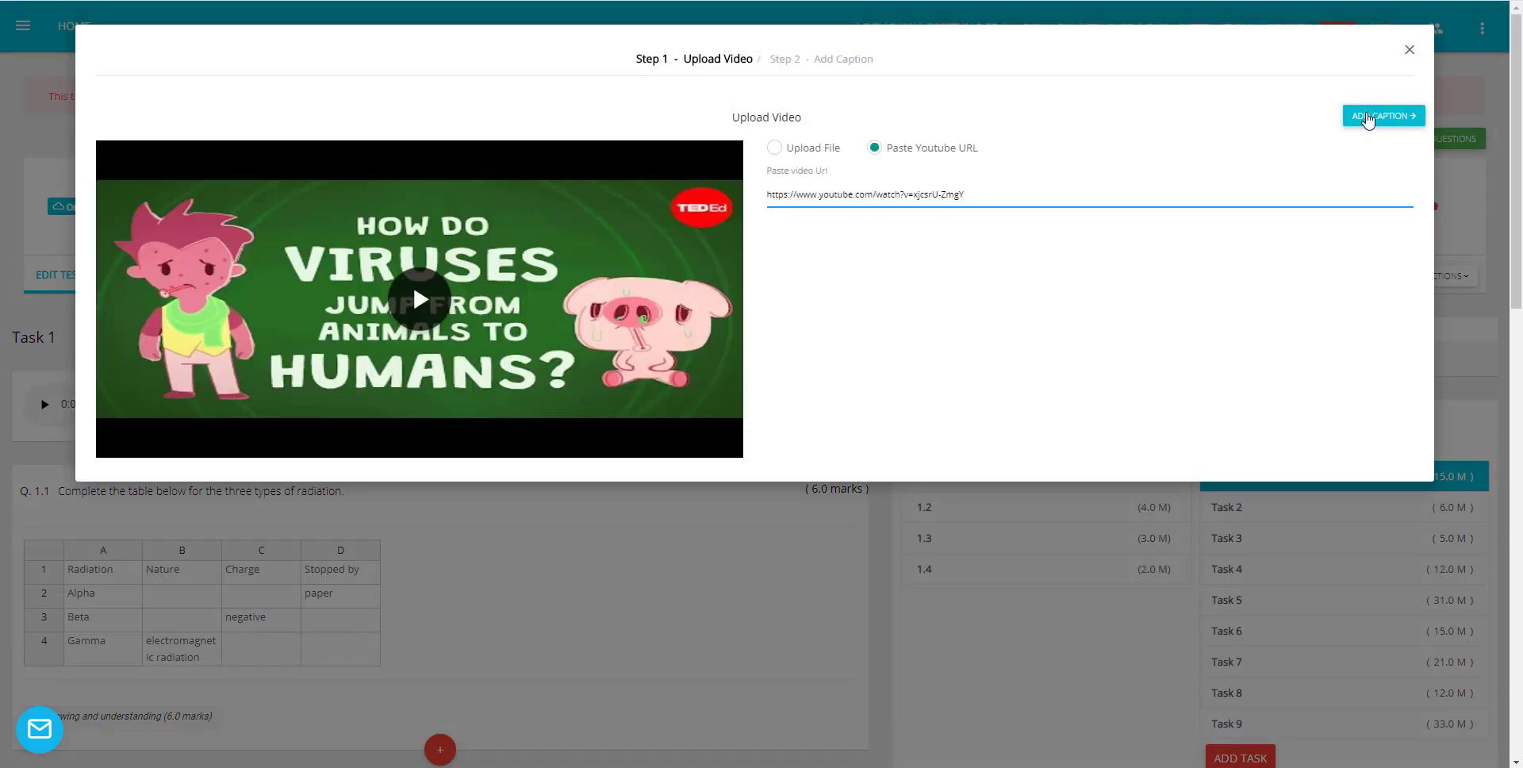
{"action": "left_click", "coordinate": [1383, 116]}
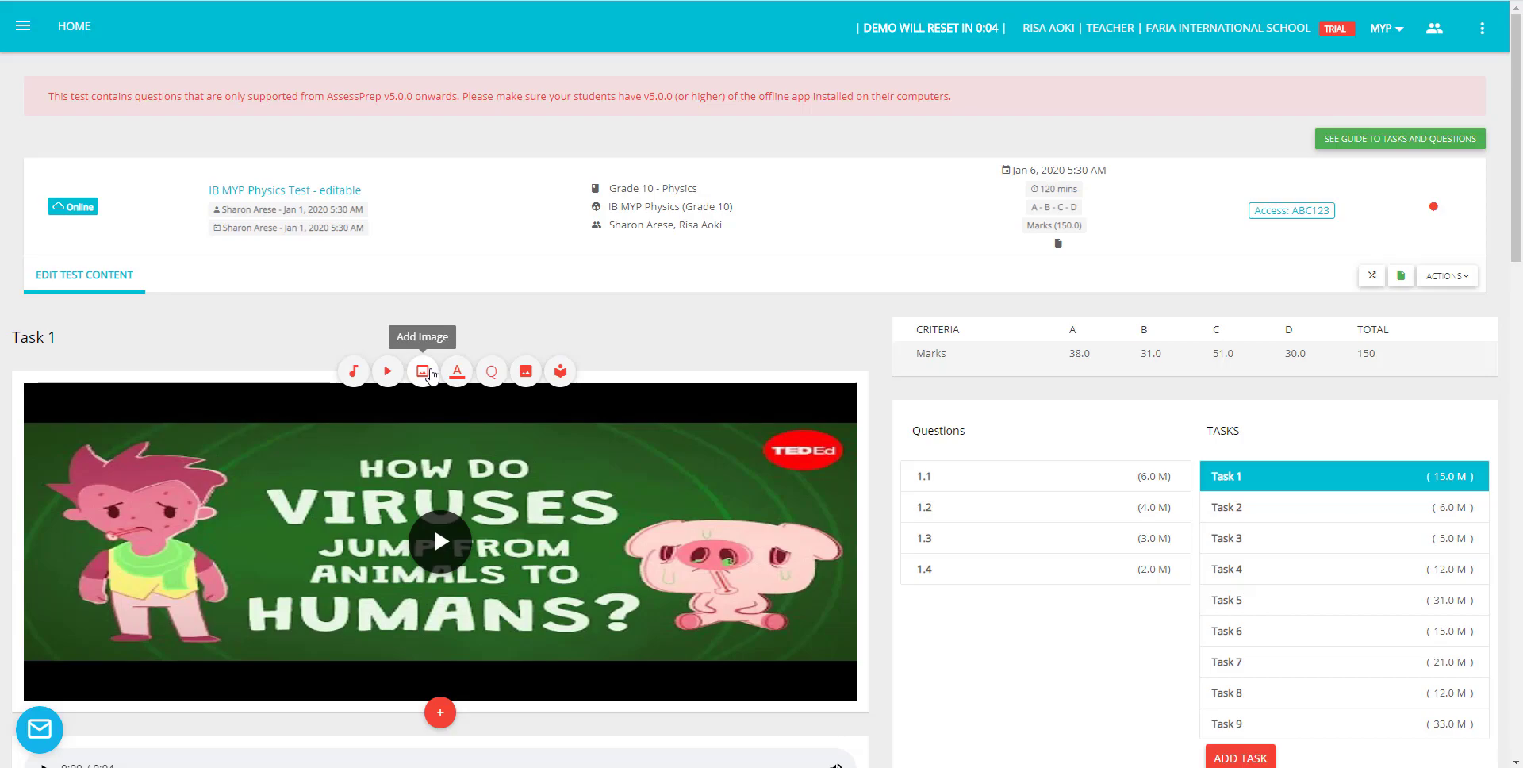
- Upload three image files and add a paragraph beginning 'The moon is the brightest object in the night sky'
{"action": "left_click", "coordinate": [422, 370]}
{"action": "left_click", "coordinate": [1093, 226]}
{"action": "left_click_drag", "start_coordinate": [493, 64], "coordinate": [159, 33]}
{"action": "left_click", "coordinate": [627, 350]}
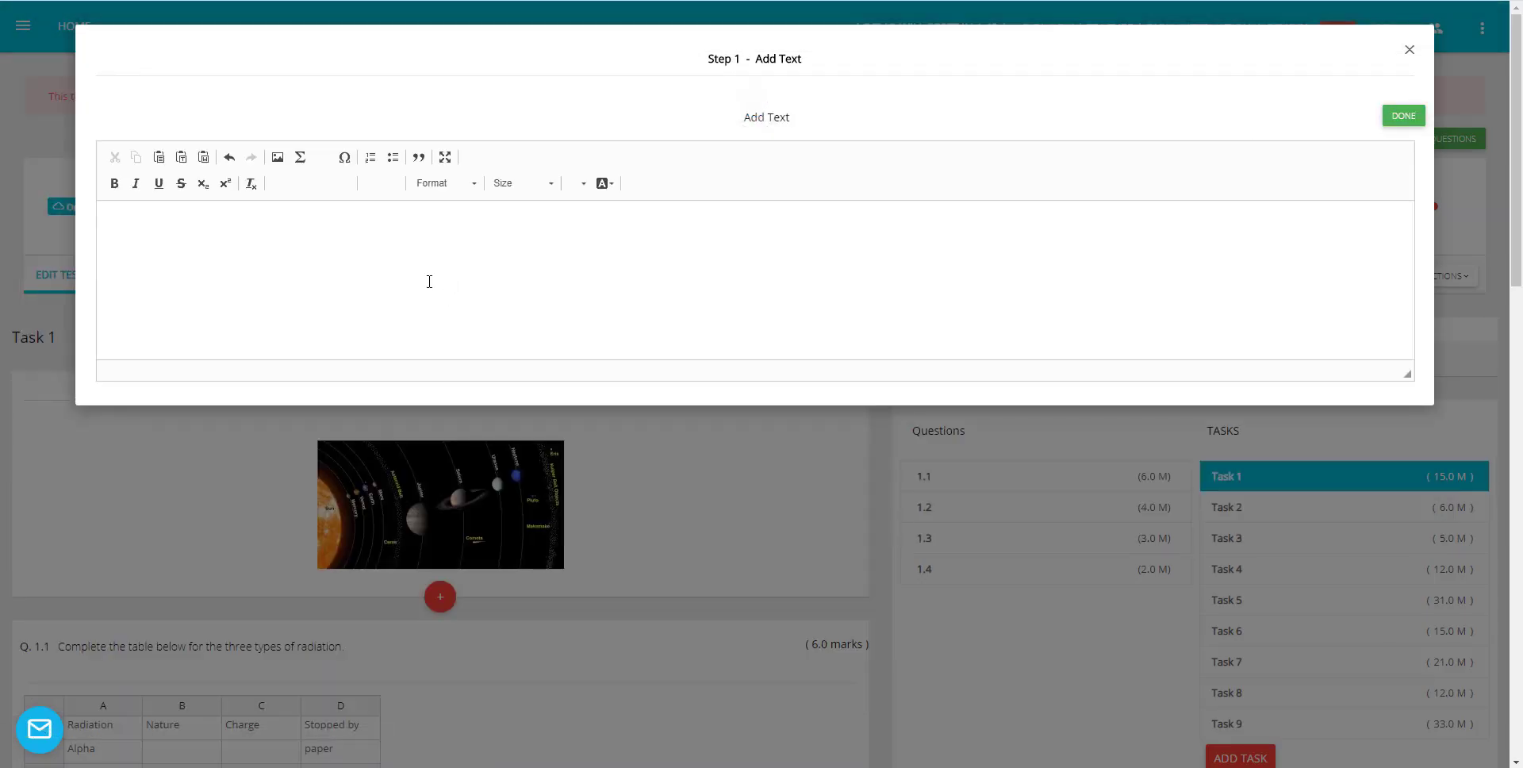
{"action": "type", "text": "The moon is the brightest object in the night sky. The stars, the planets, the moon and many other objects in the sky are called celestial objects. The study of celestial objects and associated phenomena is called astronomy."}
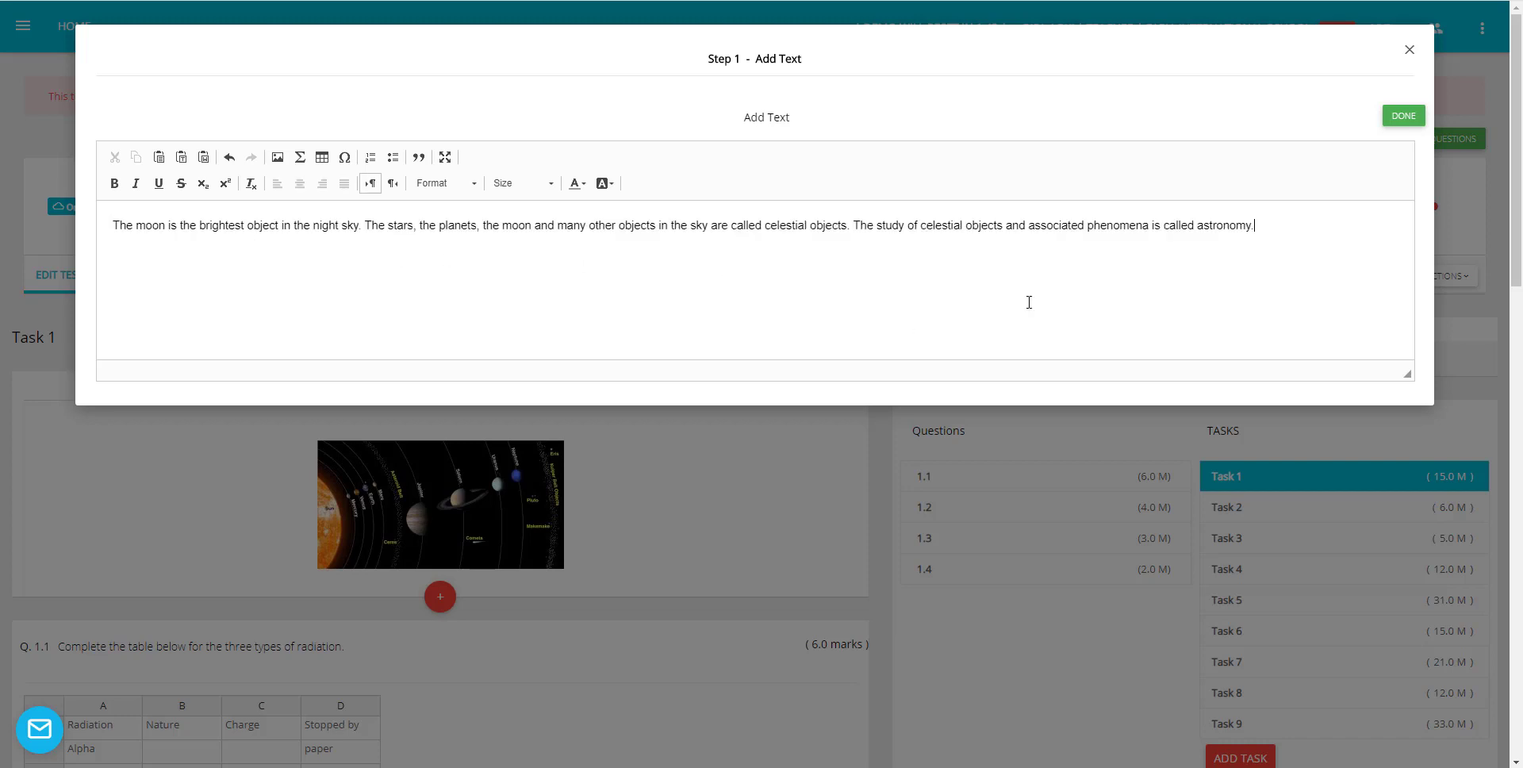
{"action": "left_click", "coordinate": [1403, 116]}
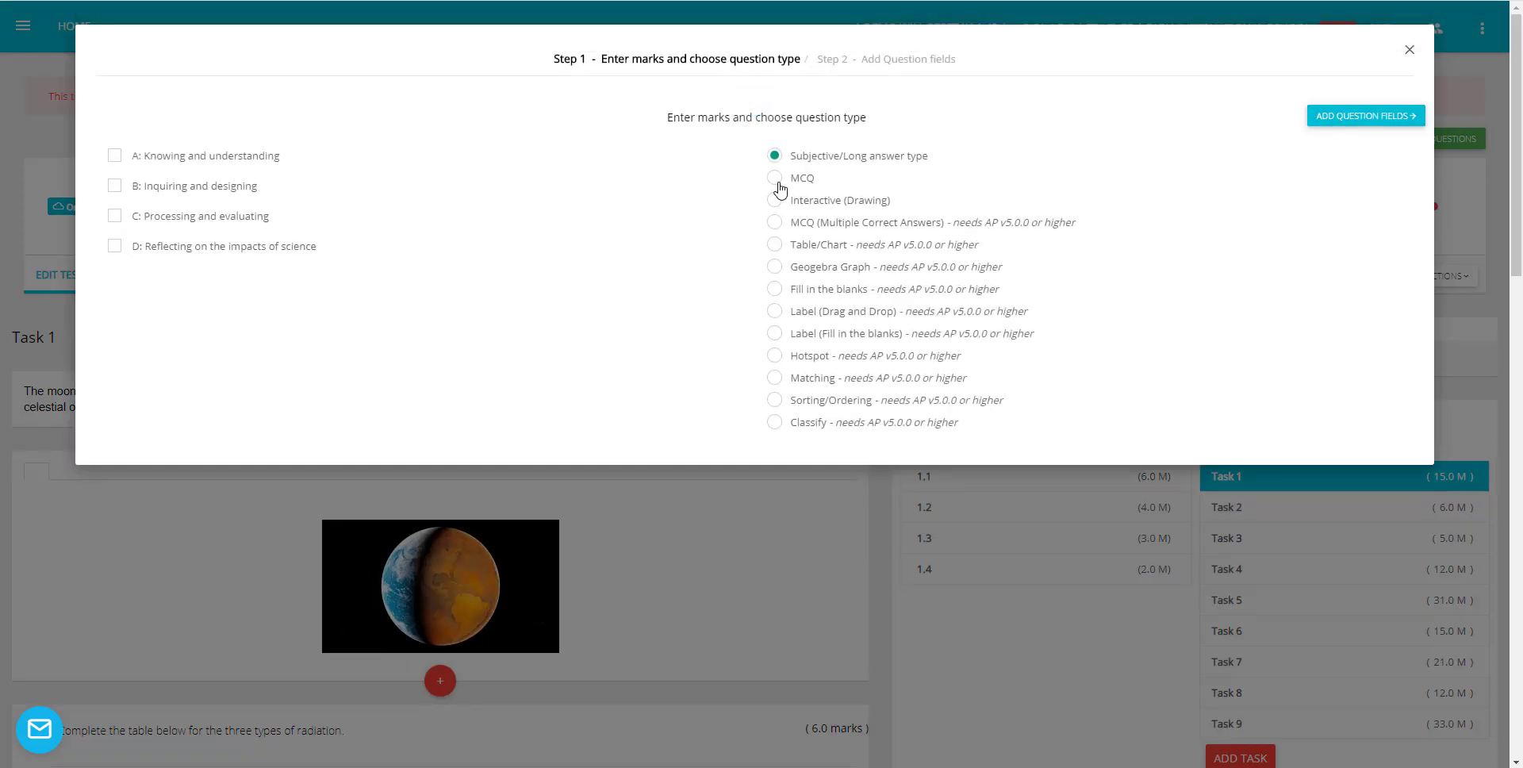
- After trying MCQ, Table/Chart and Hotspot, choose Matching with 5 marks under criterion A
{"action": "left_click", "coordinate": [775, 179]}
{"action": "left_click", "coordinate": [773, 245]}
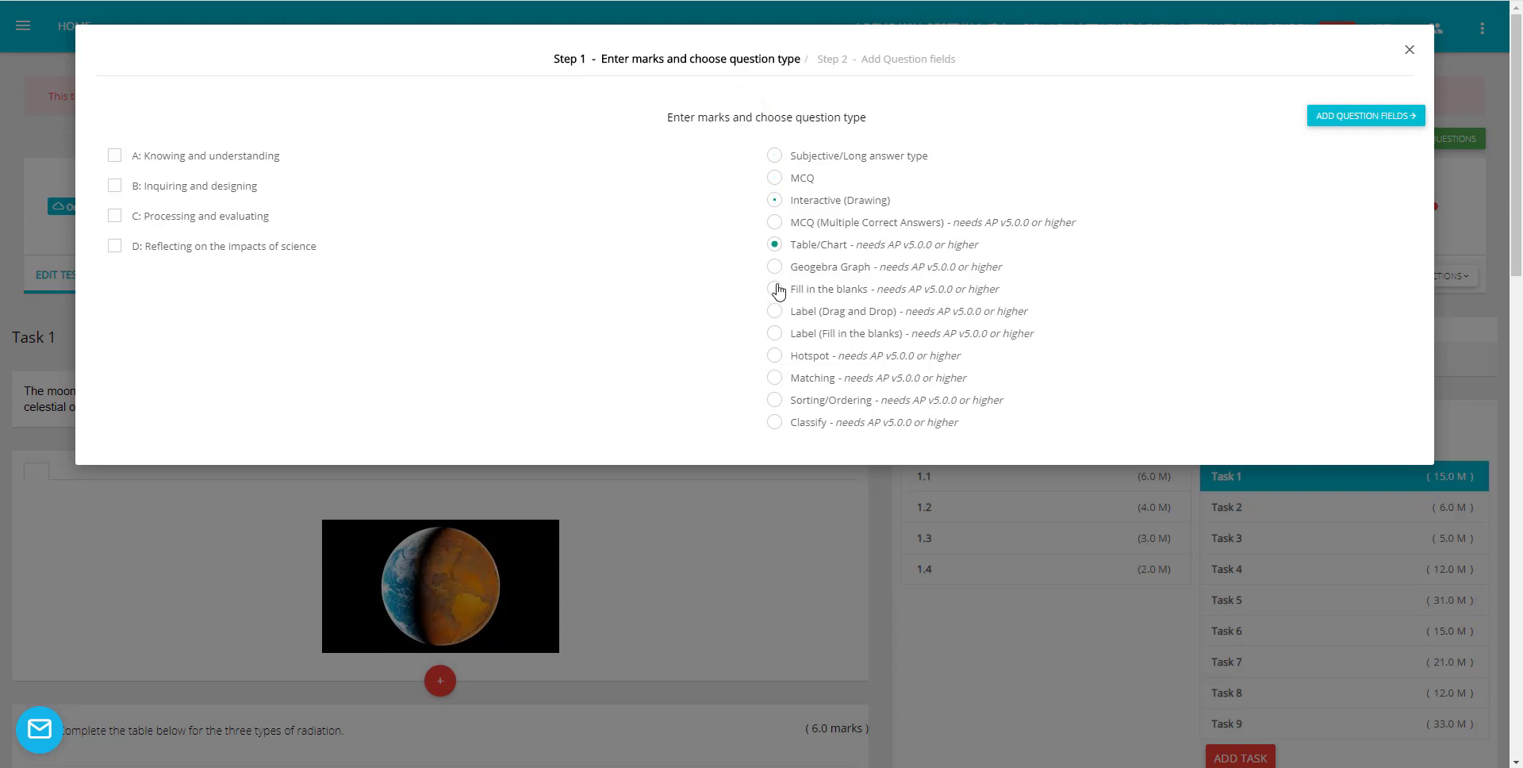
{"action": "left_click", "coordinate": [775, 358]}
{"action": "left_click", "coordinate": [772, 380]}
{"action": "left_click", "coordinate": [115, 157]}
{"action": "left_click", "coordinate": [481, 154]}
{"action": "type", "text": "5"}
{"action": "left_click", "coordinate": [449, 314]}
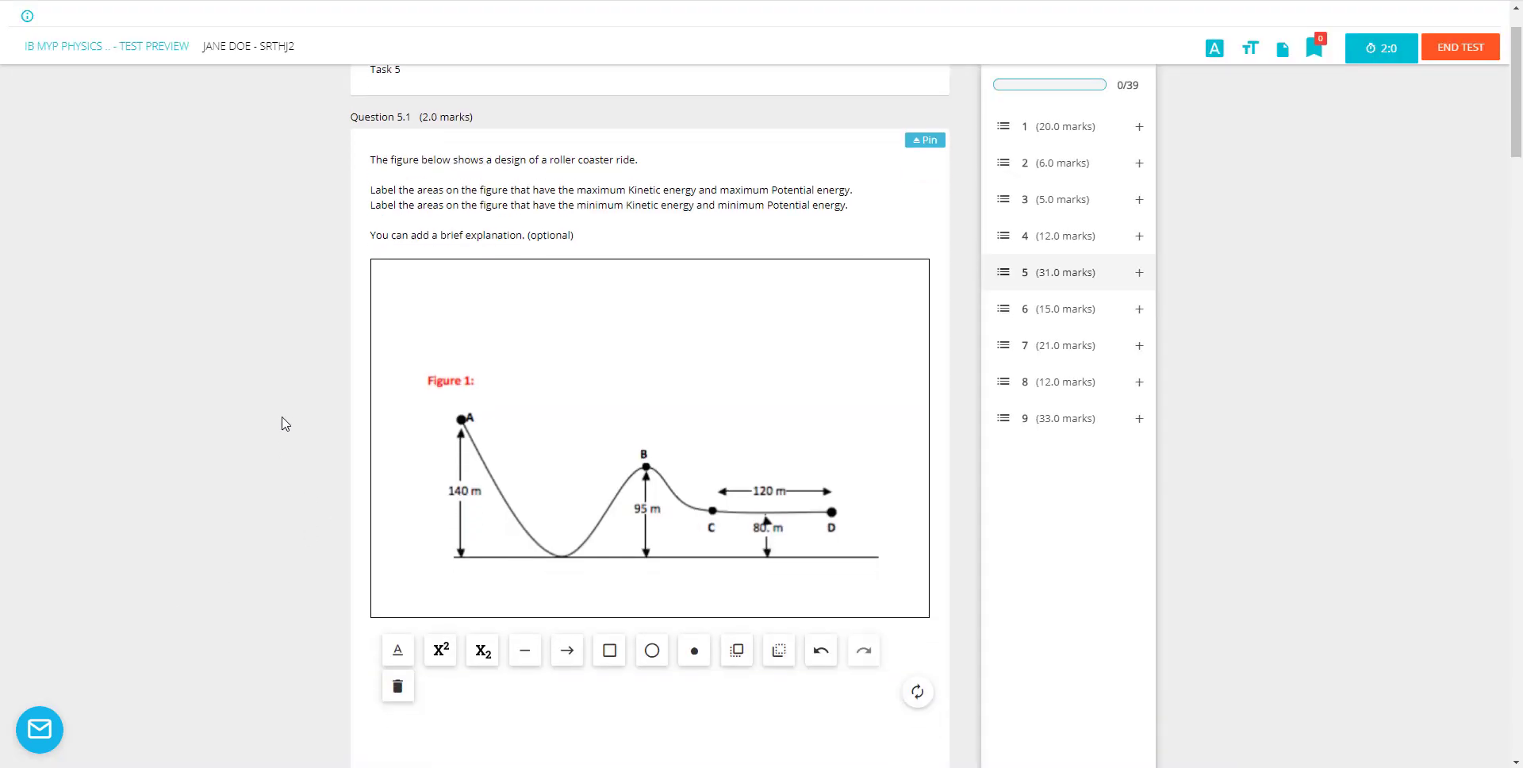
- Draw an arrow on the roller coaster figure
{"action": "left_click", "coordinate": [566, 650]}
{"action": "left_click_drag", "start_coordinate": [491, 471], "coordinate": [605, 434]}
{"action": "scroll", "coordinate": [634, 555], "scroll_direction": "down", "scroll_amount": 10}
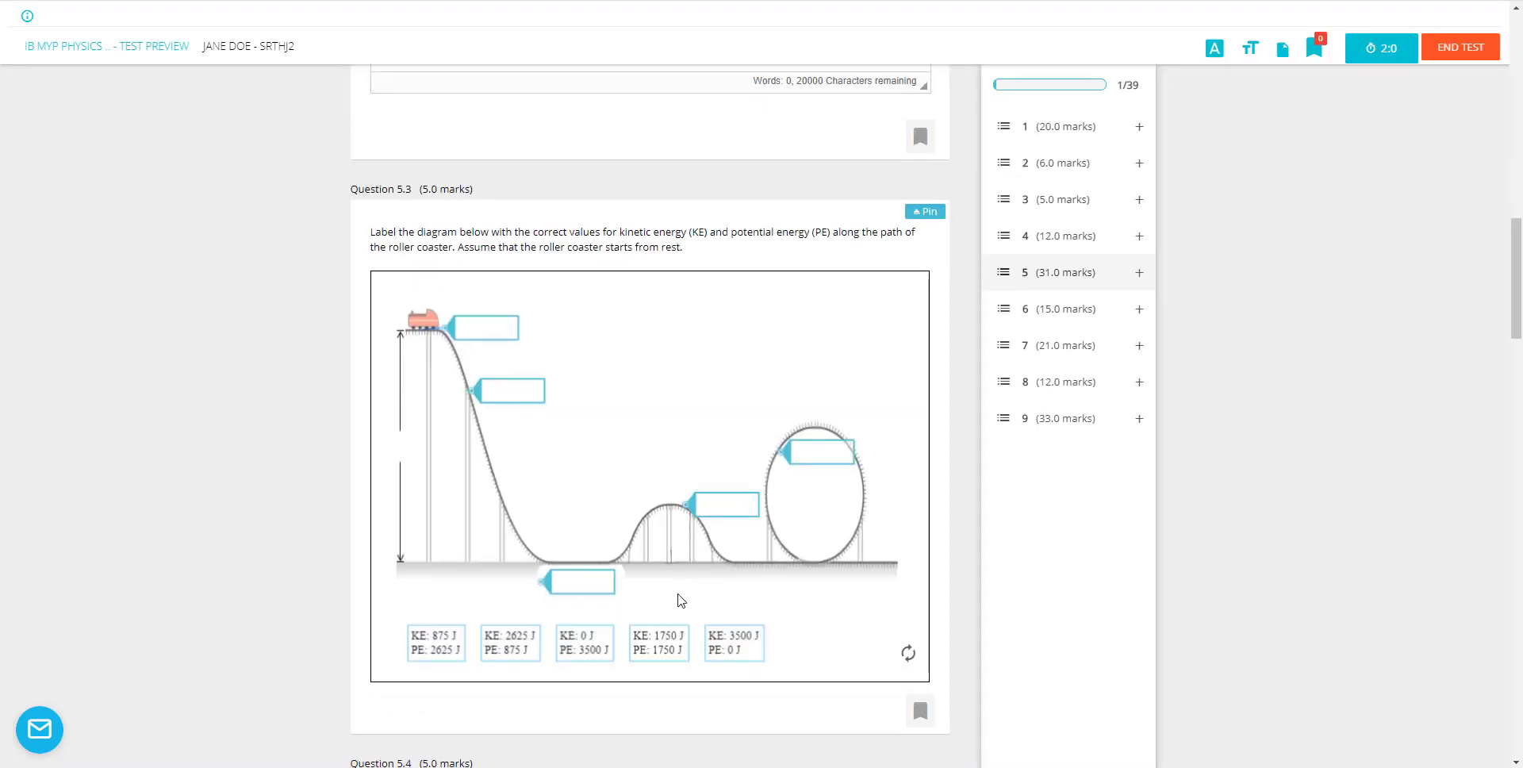
{"action": "scroll", "coordinate": [619, 571], "scroll_direction": "down", "scroll_amount": 1}
- Place KE: 0 J / PE: 3500 J in the second box and KE: 875 J in the bottom box
{"action": "left_click_drag", "start_coordinate": [603, 581], "coordinate": [511, 321]}
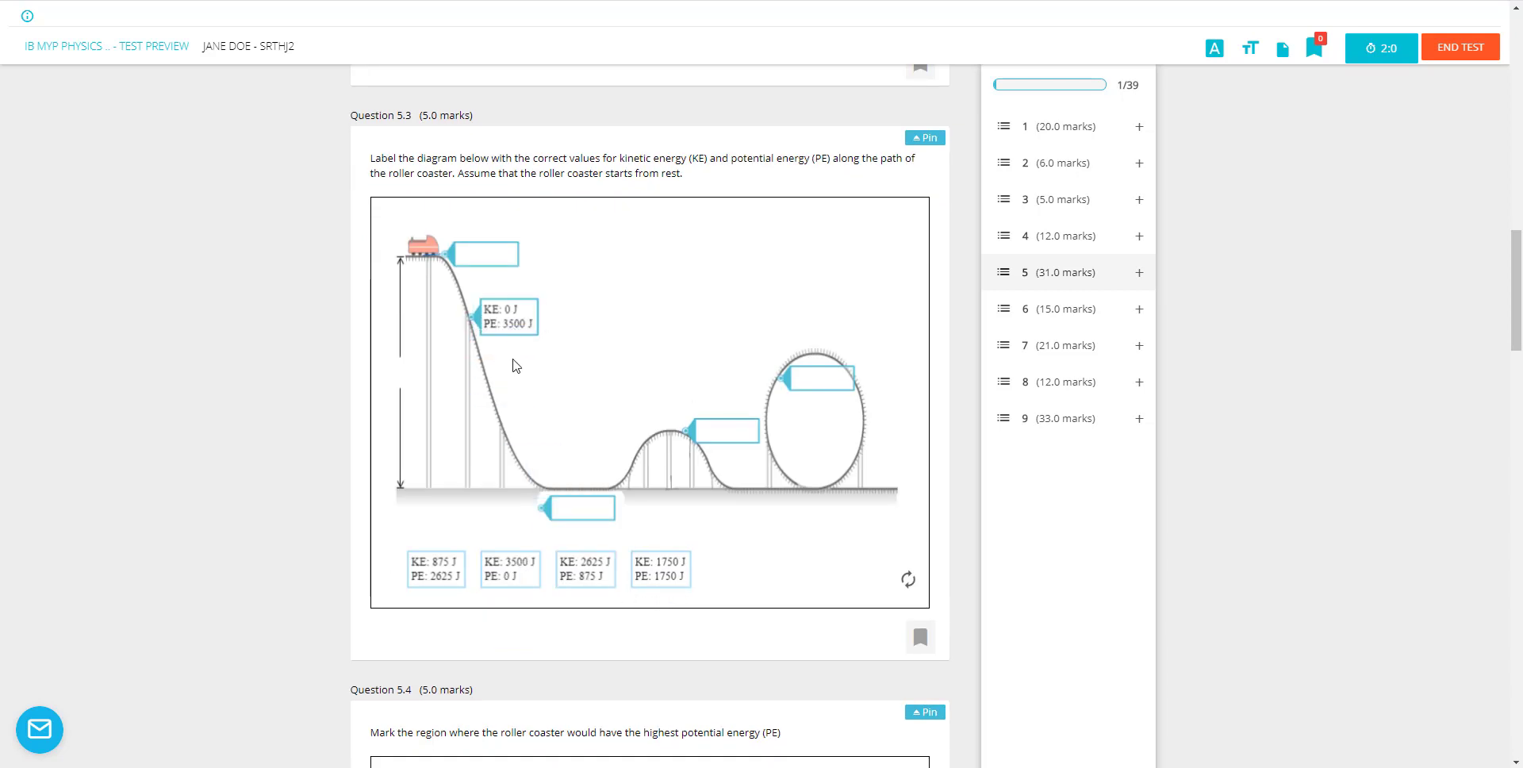
{"action": "left_click_drag", "start_coordinate": [432, 565], "coordinate": [590, 500]}
{"action": "scroll", "coordinate": [589, 500], "scroll_direction": "down", "scroll_amount": 5}
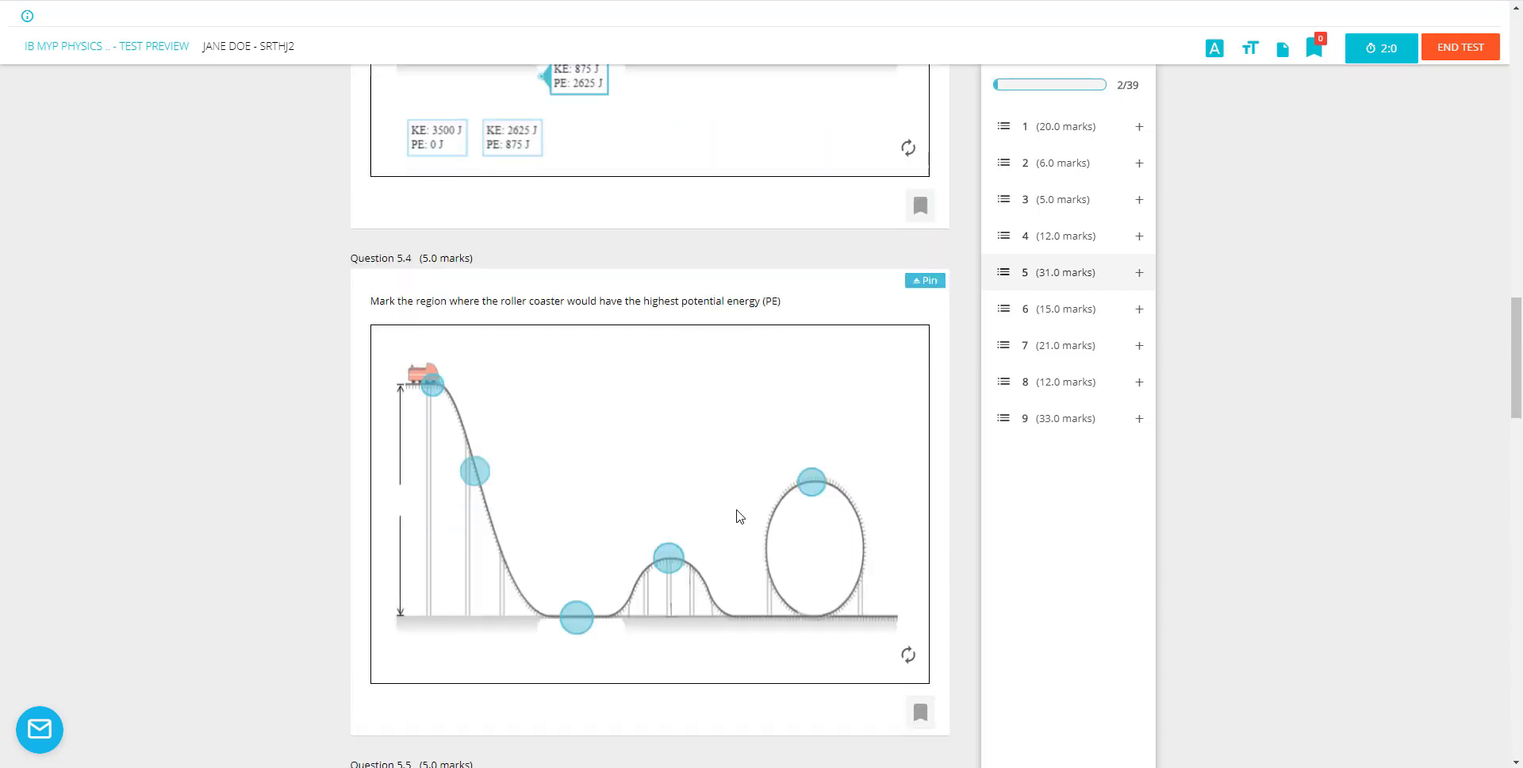
{"action": "scroll", "coordinate": [603, 514], "scroll_direction": "down", "scroll_amount": 2}
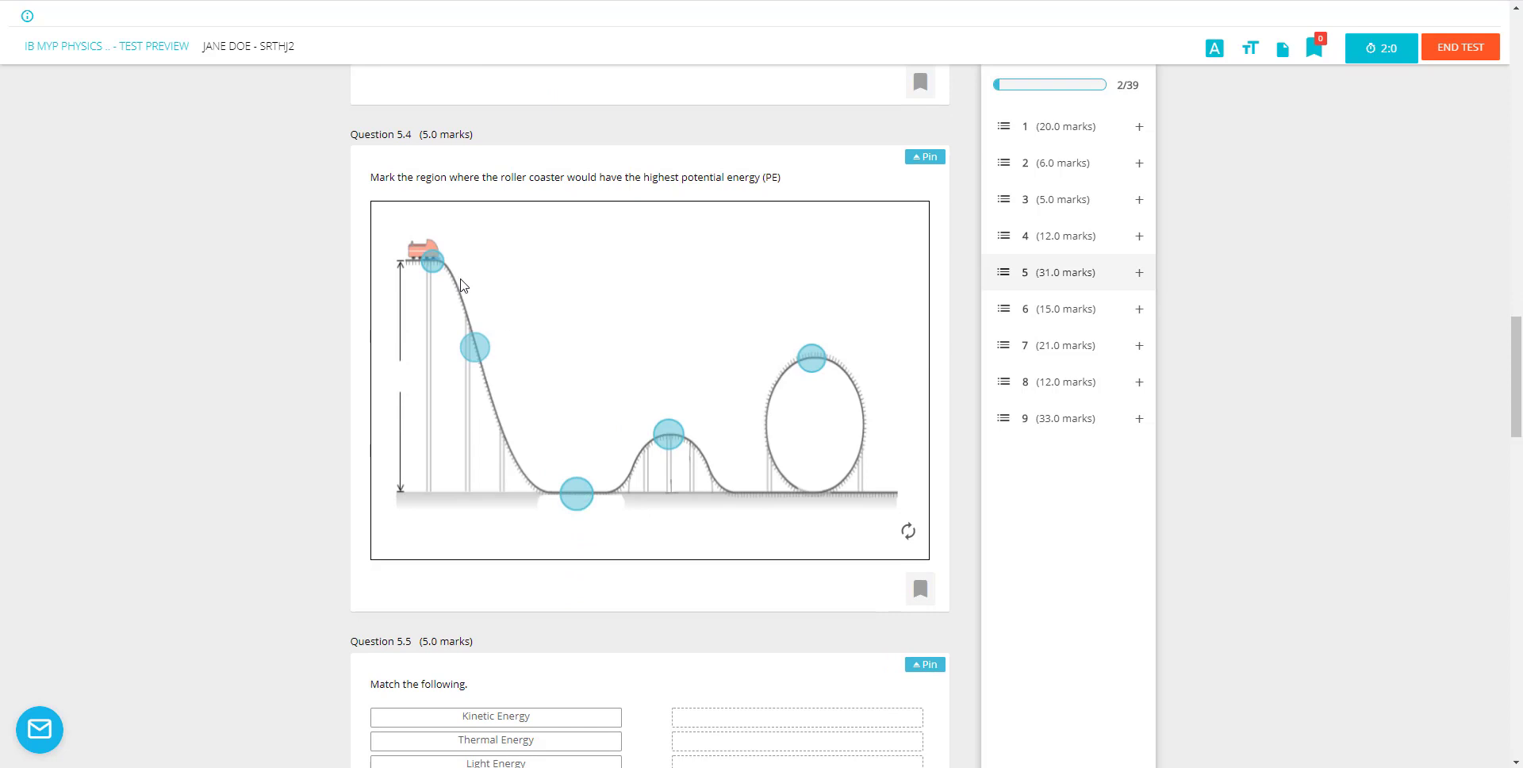
- Upload Simulation.html as a simulation segment in Task 2
{"action": "left_click", "coordinate": [442, 262]}
{"action": "left_click", "coordinate": [806, 159]}
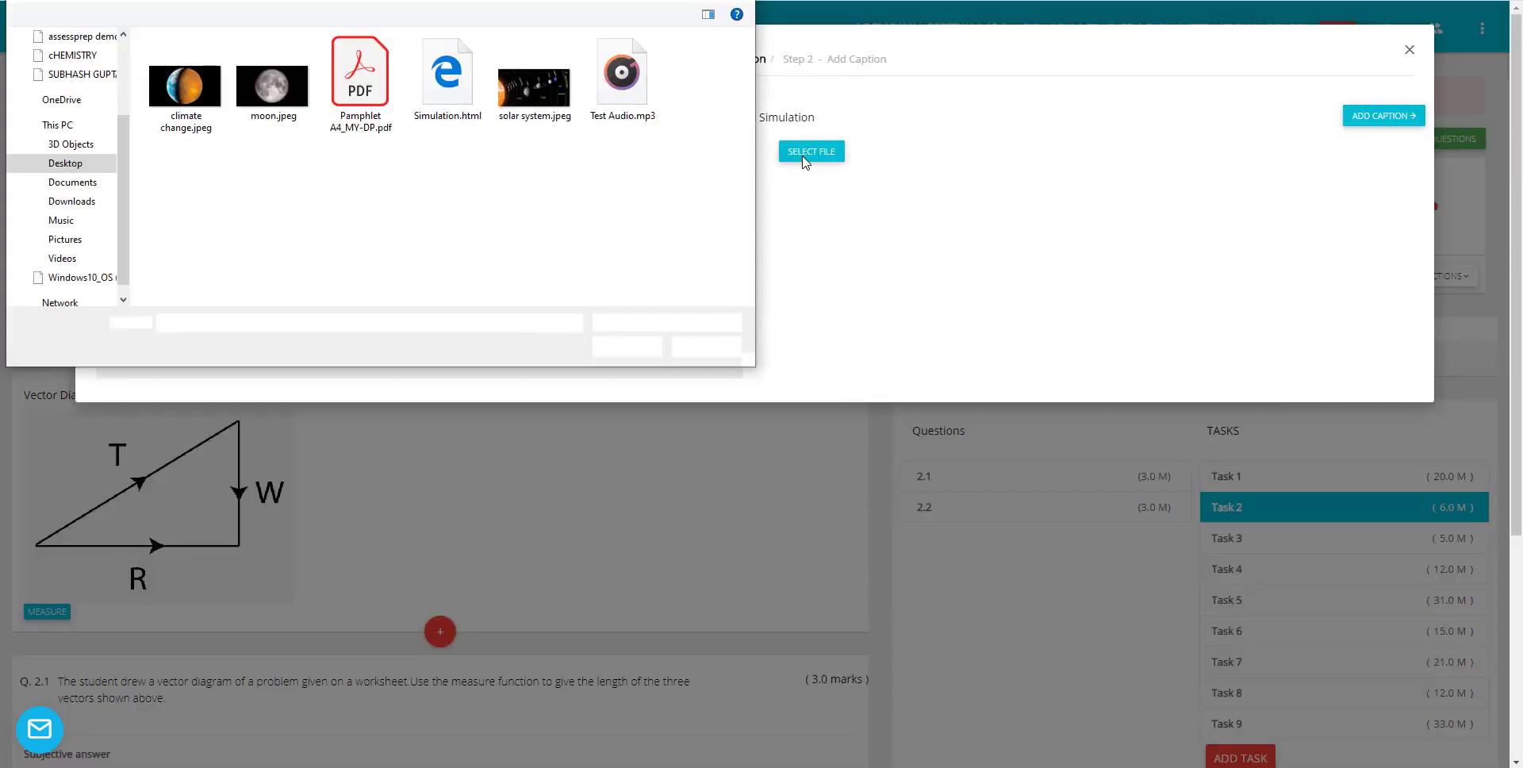
{"action": "left_click", "coordinate": [445, 83]}
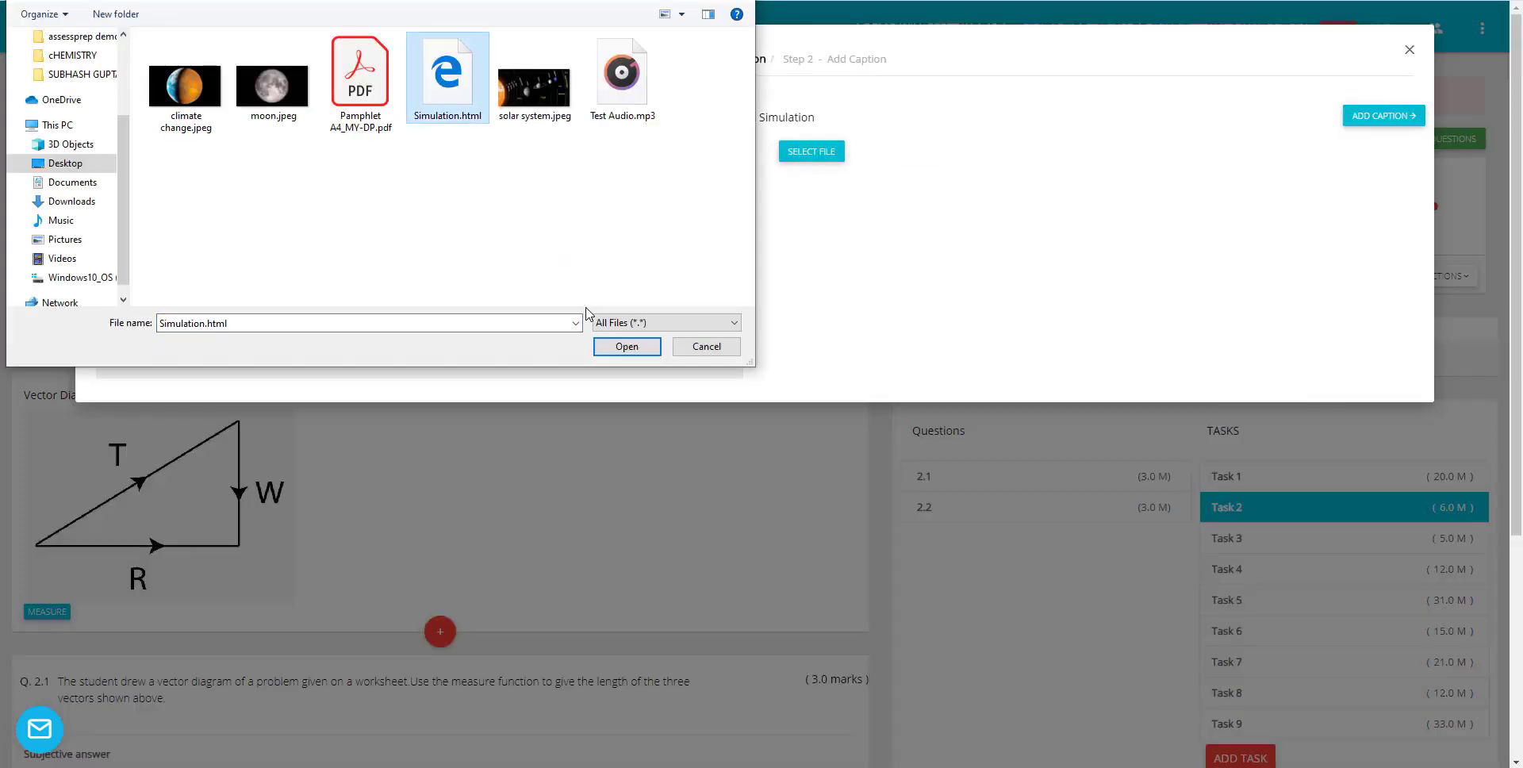
{"action": "left_click", "coordinate": [620, 345]}
{"action": "mouse_move", "coordinate": [439, 388]}
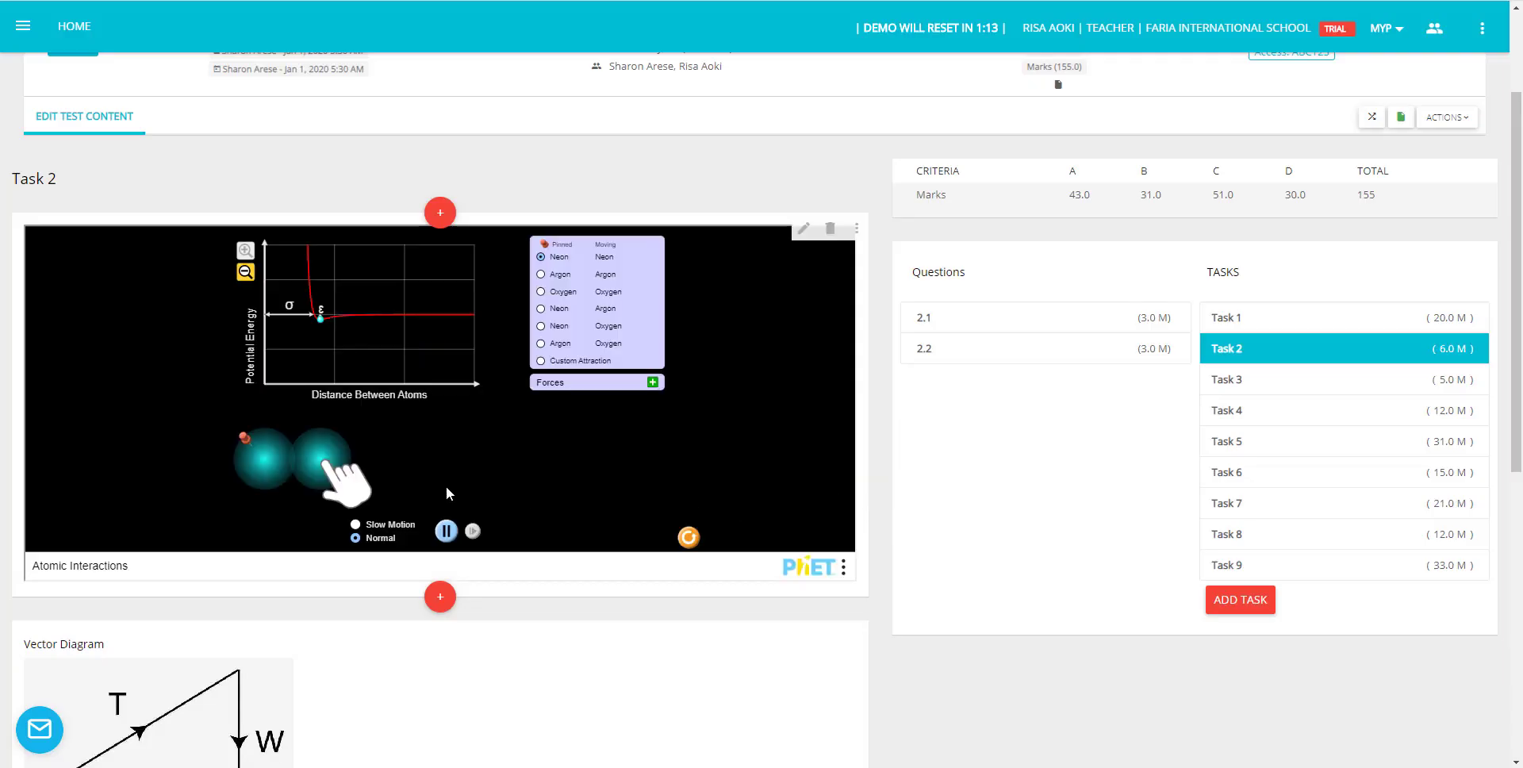
- Select the strontium isotope, solar power and charger efficiency questions from the library
{"action": "left_click", "coordinate": [439, 212]}
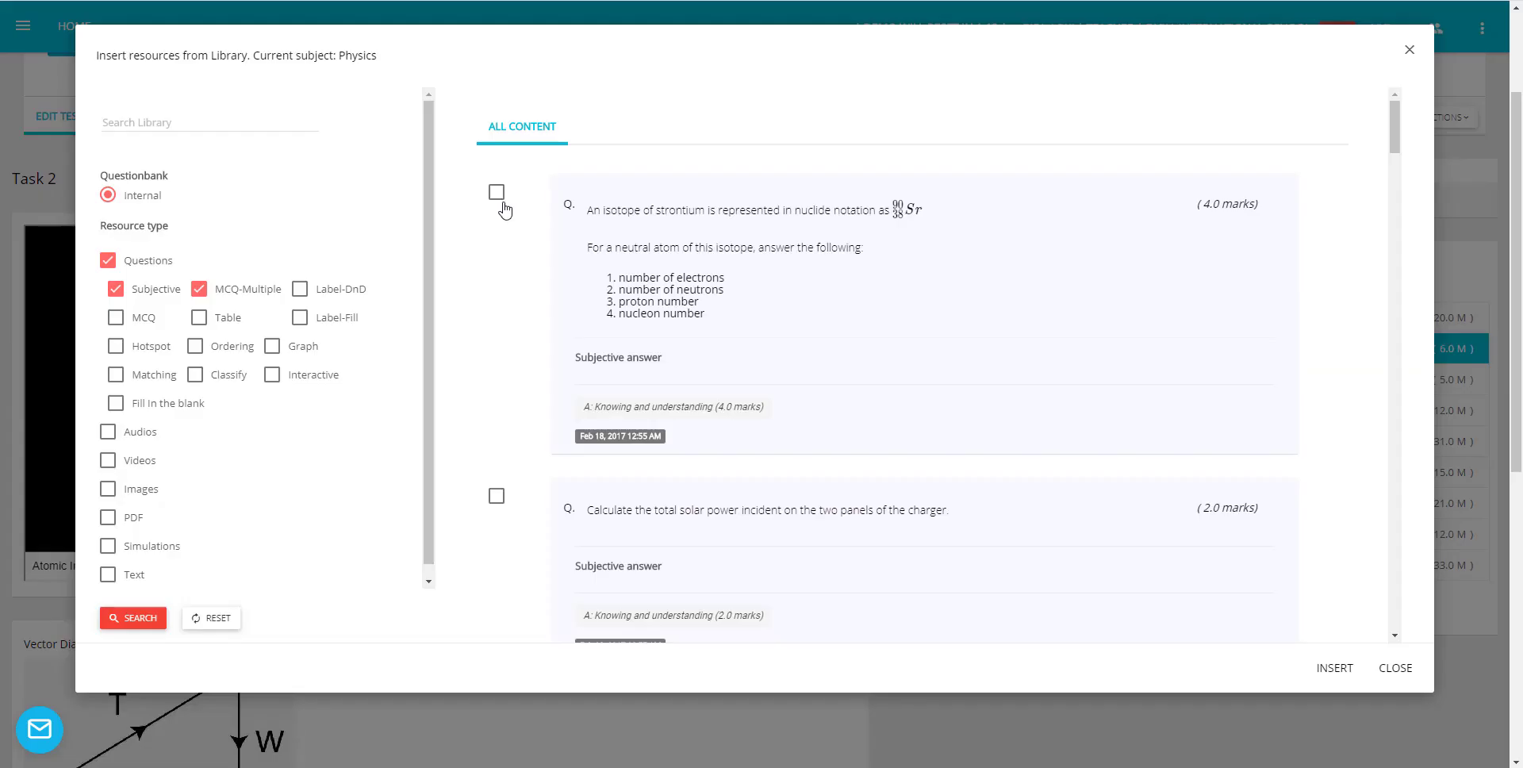
{"action": "left_click", "coordinate": [496, 192]}
{"action": "left_click", "coordinate": [497, 496]}
{"action": "scroll", "coordinate": [1187, 510], "scroll_direction": "down", "scroll_amount": 2}
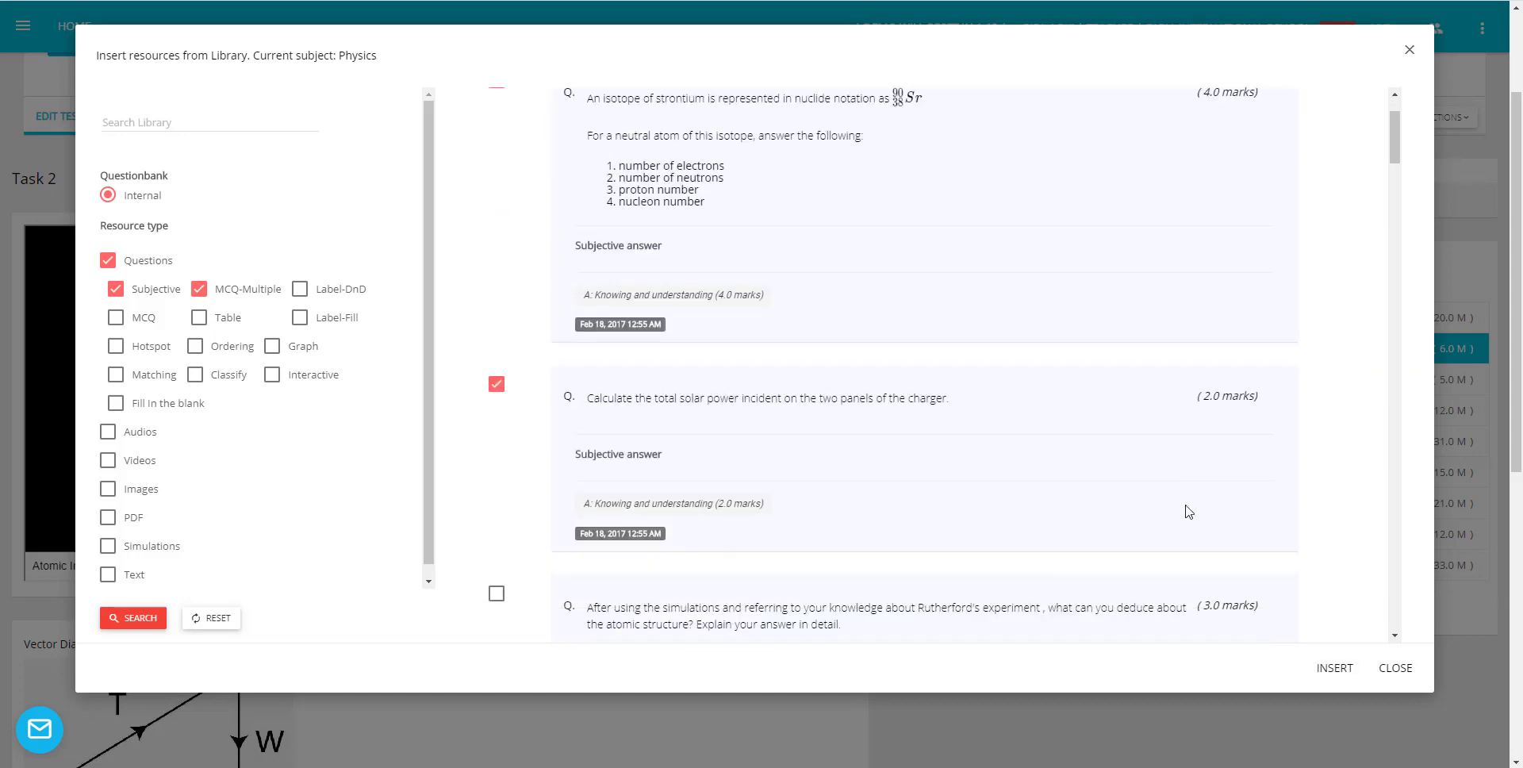
{"action": "scroll", "coordinate": [1187, 510], "scroll_direction": "down", "scroll_amount": 3}
{"action": "scroll", "coordinate": [1187, 509], "scroll_direction": "down", "scroll_amount": 5}
{"action": "left_click", "coordinate": [497, 363]}
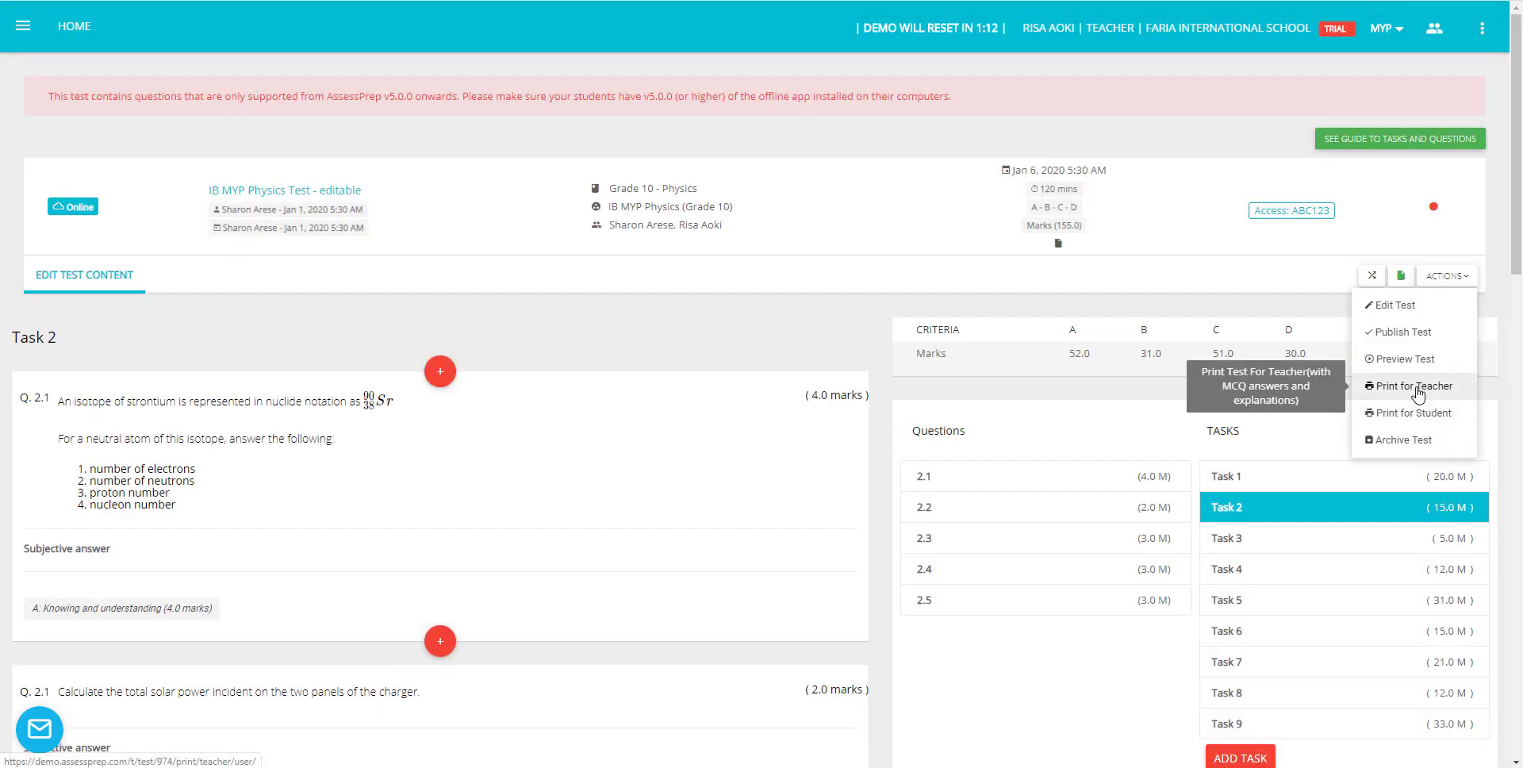
- Publish the IB MYP Physics test and acknowledge the confirmation
{"action": "left_click", "coordinate": [1418, 333]}
{"action": "left_click", "coordinate": [889, 174]}
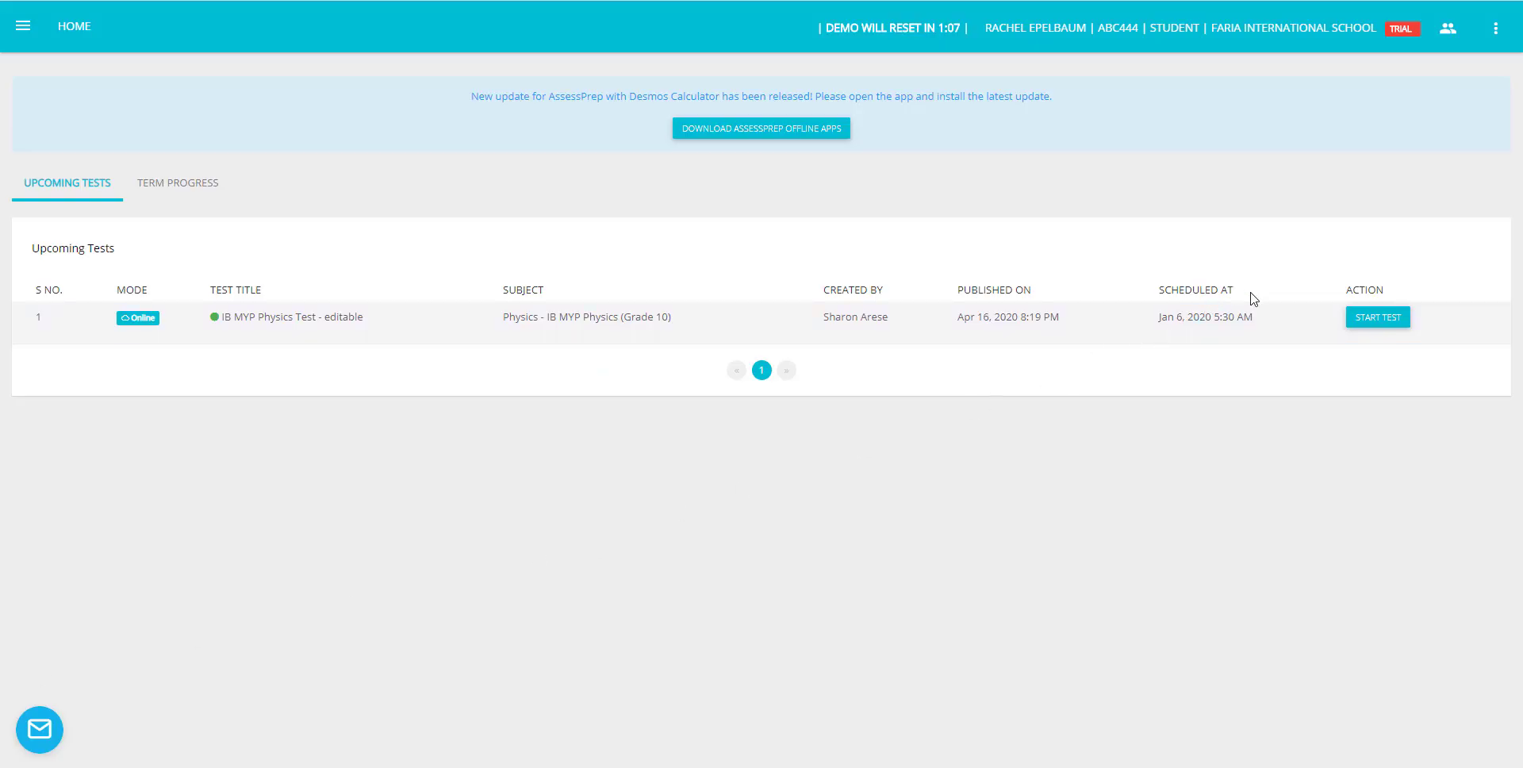
- Start the physics test as a student and bookmark question 1.3
{"action": "left_click", "coordinate": [1373, 329]}
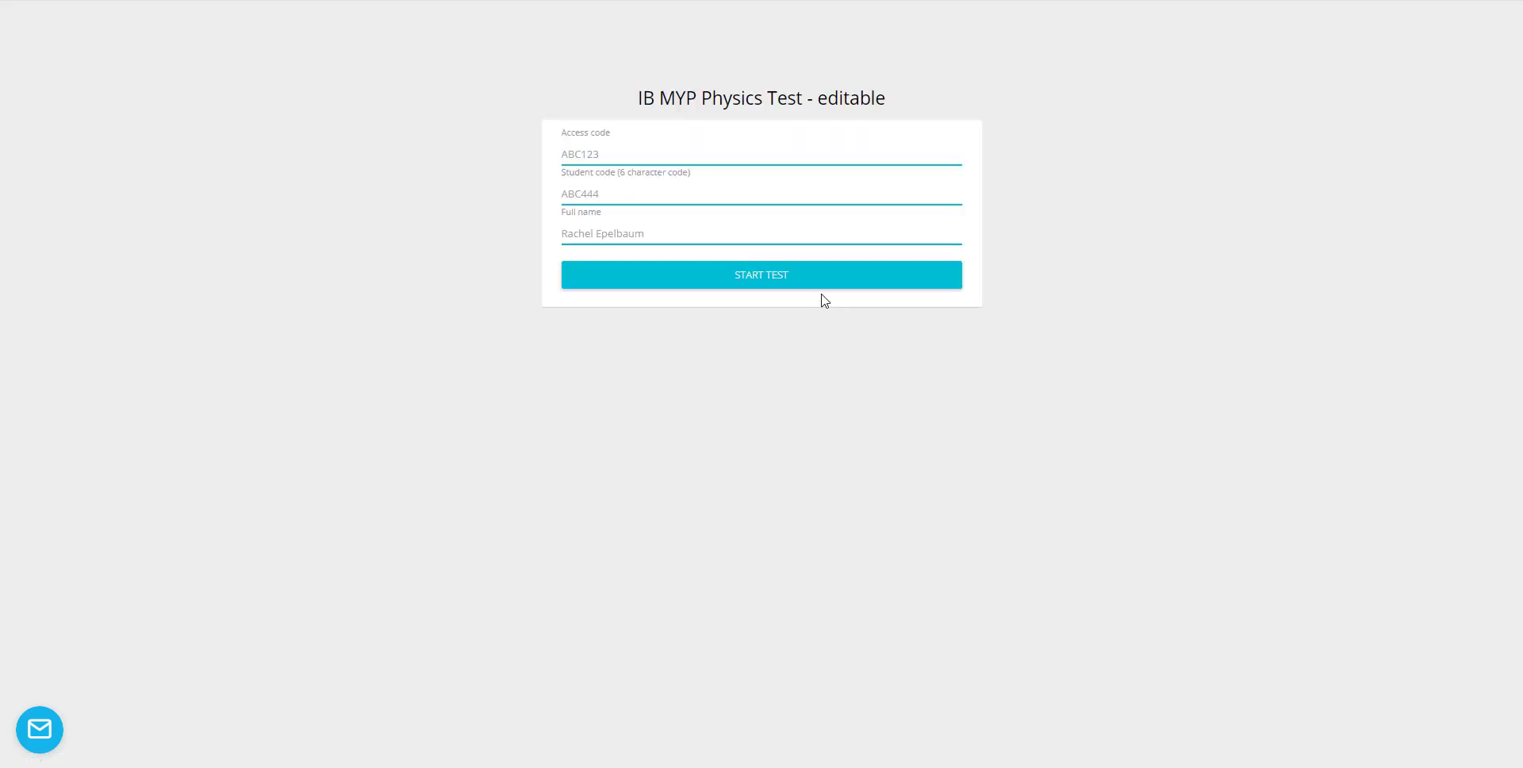
{"action": "left_click", "coordinate": [811, 287]}
{"action": "scroll", "coordinate": [775, 507], "scroll_direction": "down", "scroll_amount": 5}
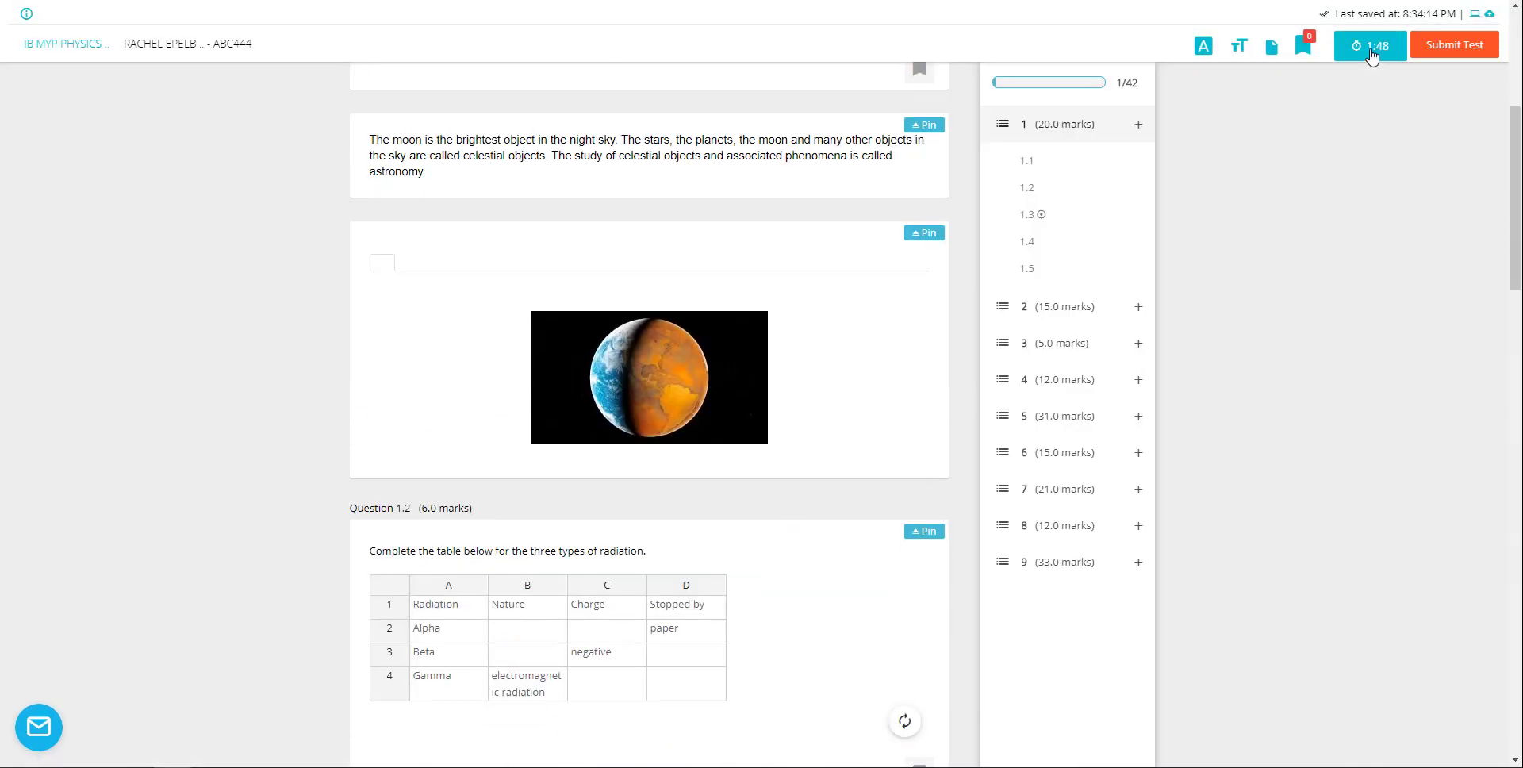
{"action": "left_click", "coordinate": [1303, 46]}
{"action": "left_click", "coordinate": [1312, 77]}
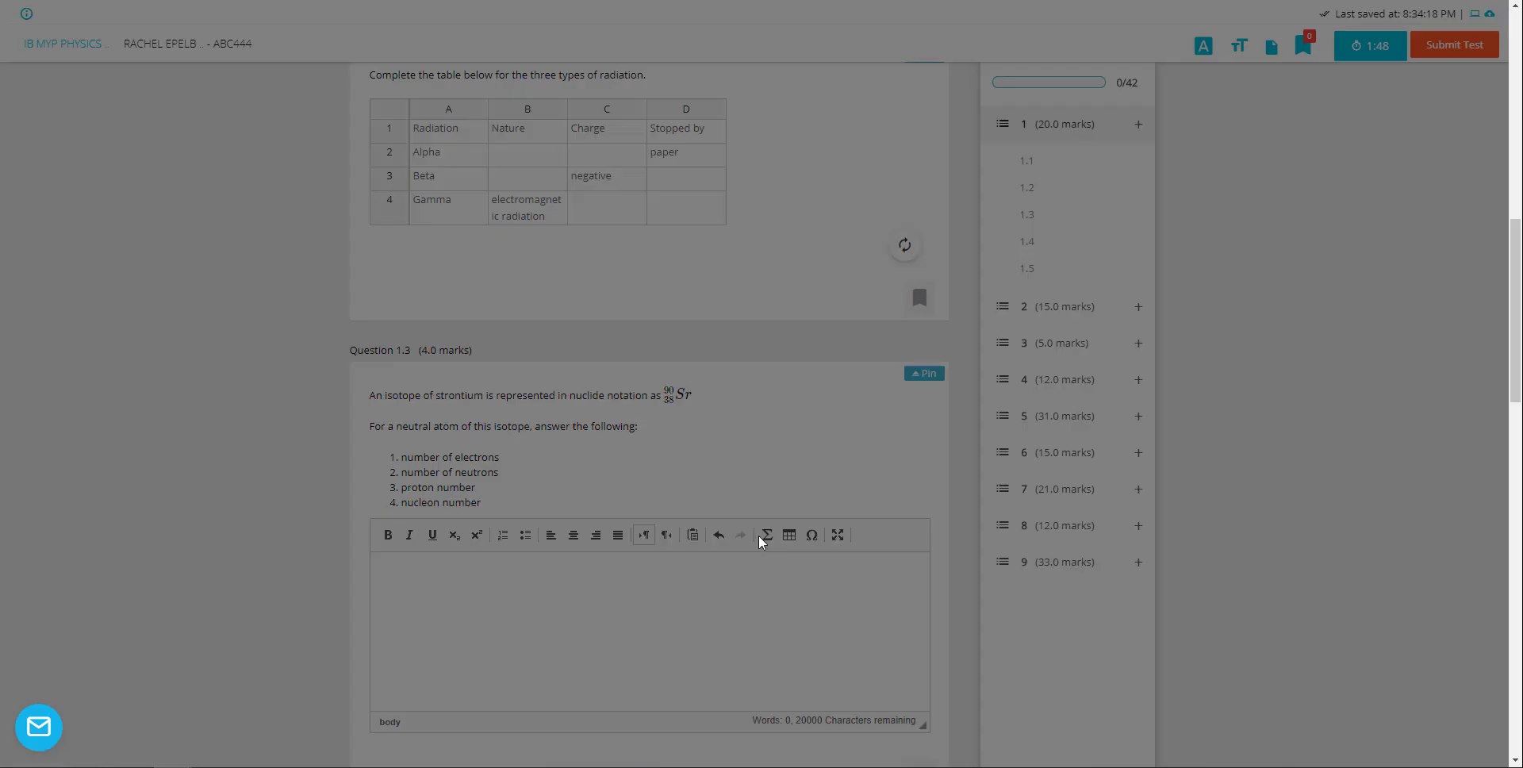
- Answer question 1.3 by pasting the quadratic formula into the equation editor
{"action": "left_click", "coordinate": [763, 535]}
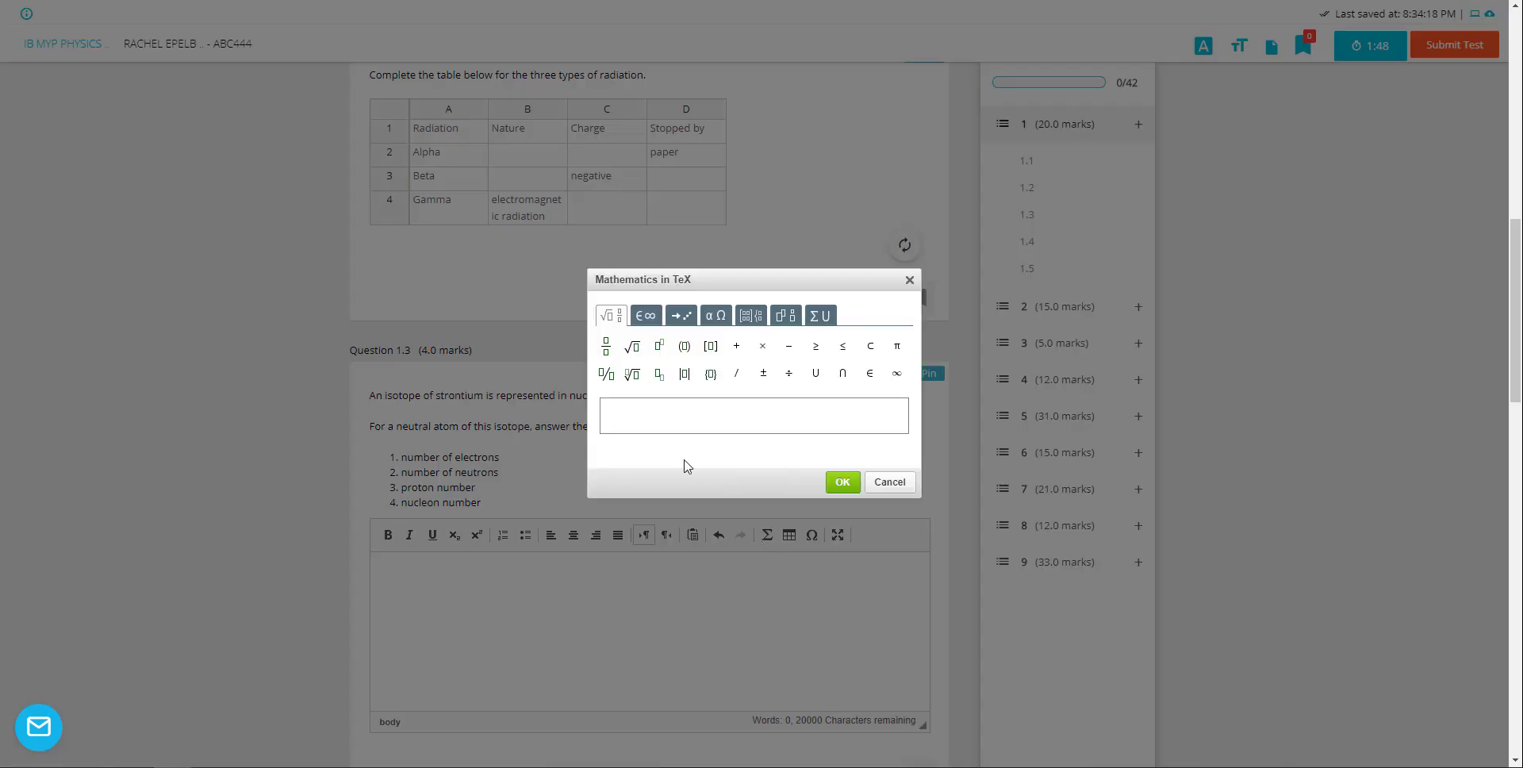
{"action": "key", "text": "ctrl+v"}
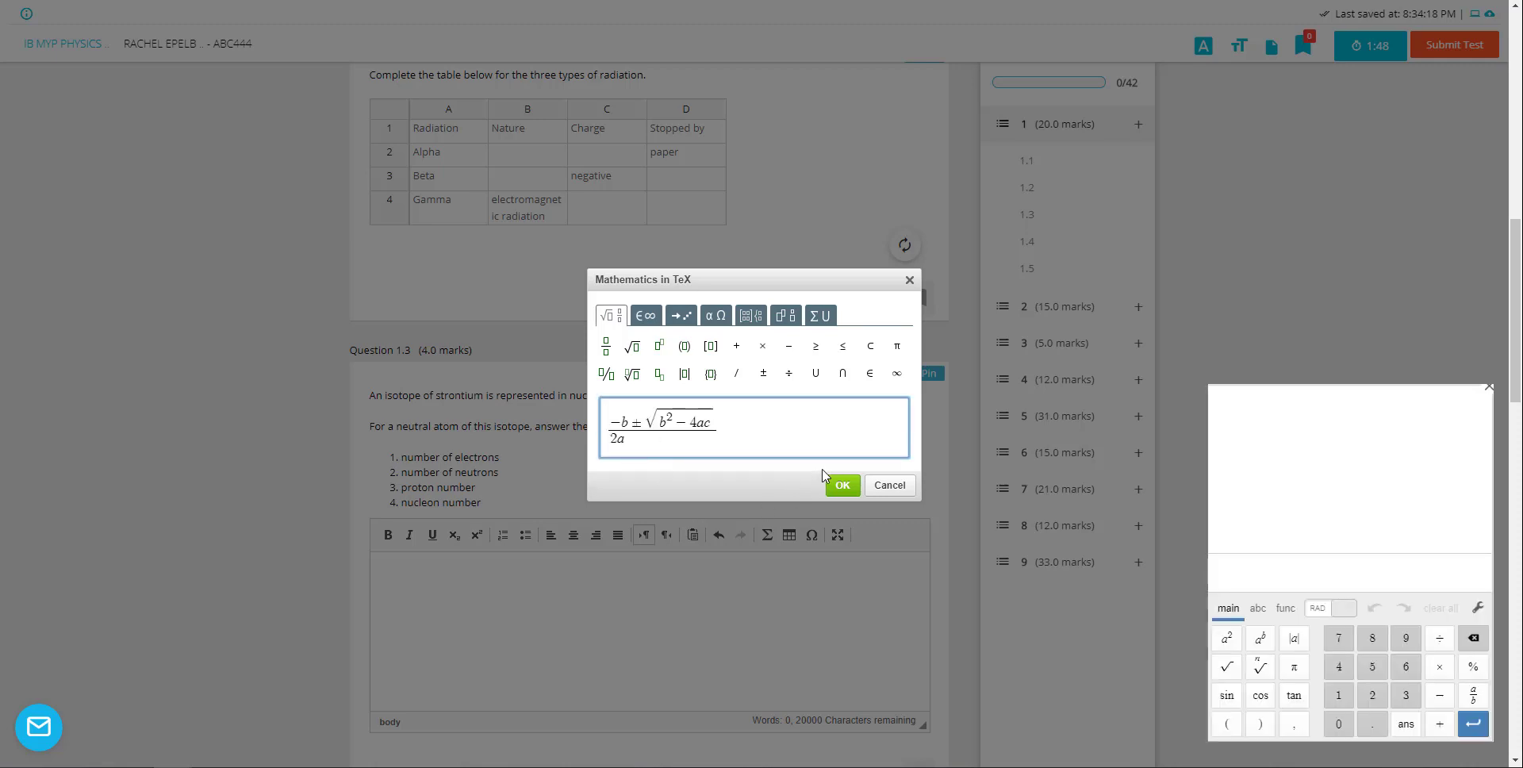
{"action": "left_click", "coordinate": [842, 484]}
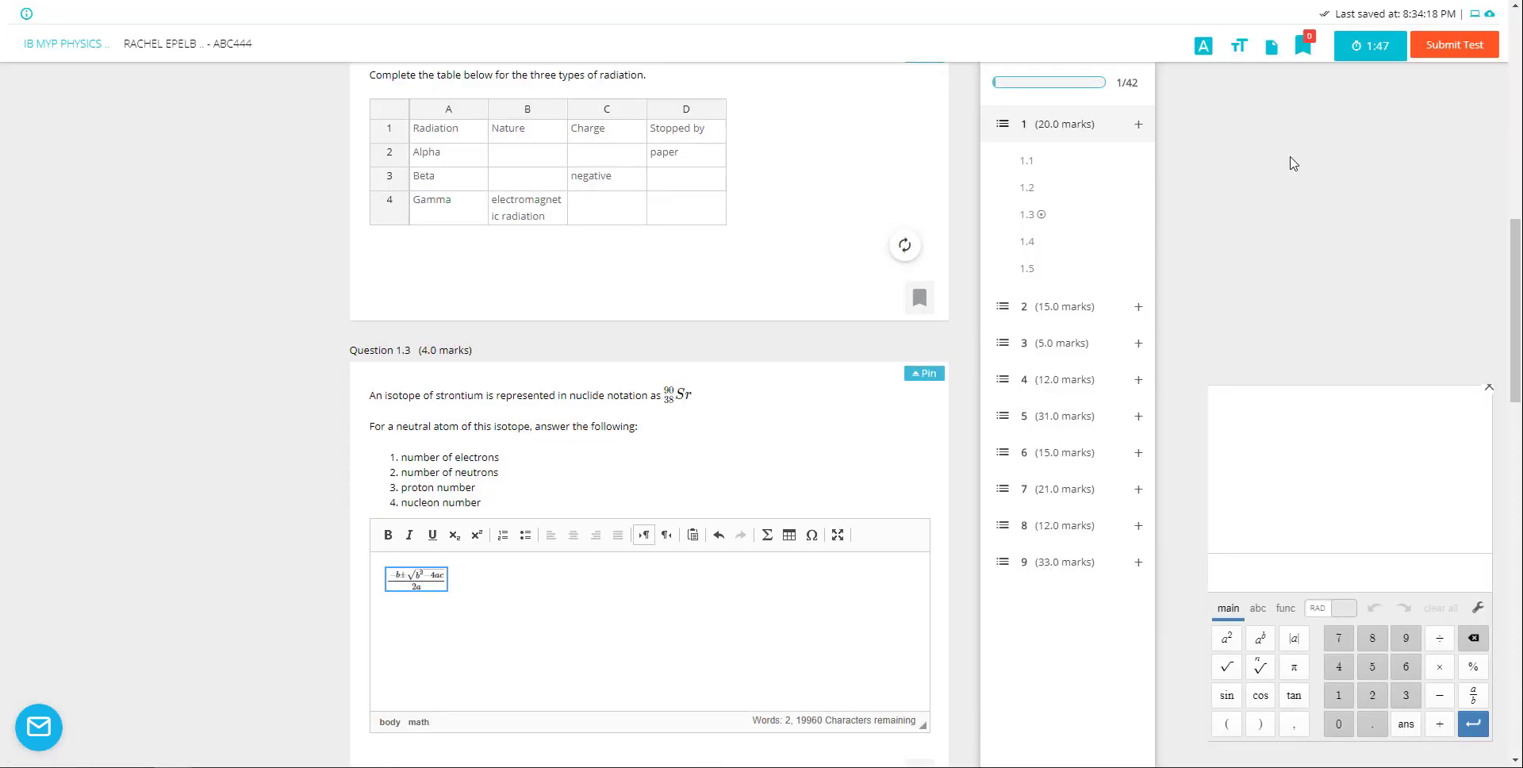
{"action": "scroll", "coordinate": [949, 703], "scroll_direction": "down", "scroll_amount": 1}
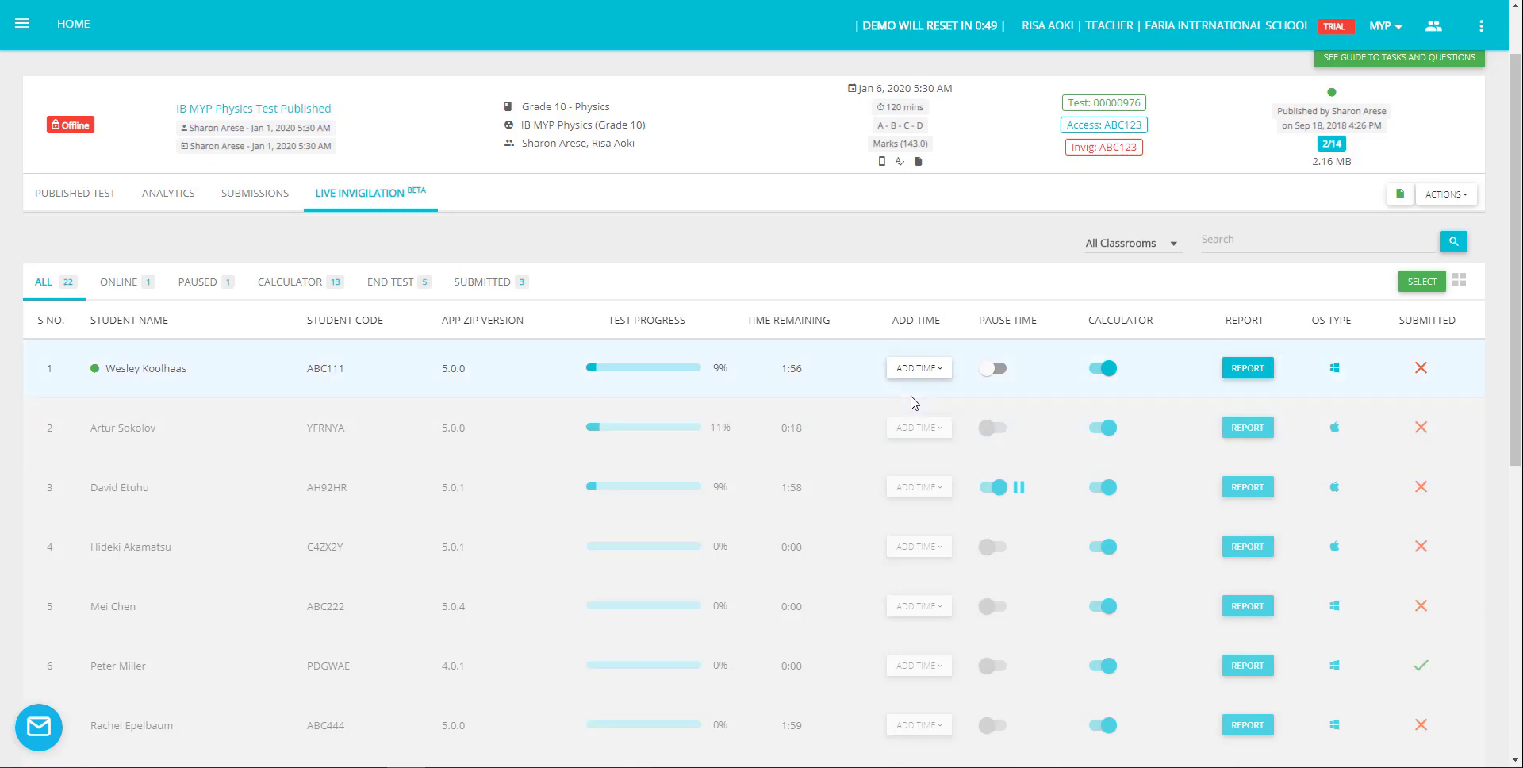
- For the first student, view extra-time options, pause and resume the test, and toggle calculator access
{"action": "left_click", "coordinate": [919, 368]}
{"action": "left_click", "coordinate": [928, 465]}
{"action": "left_click", "coordinate": [997, 370]}
{"action": "left_click", "coordinate": [1102, 368]}
{"action": "left_click", "coordinate": [1102, 367]}
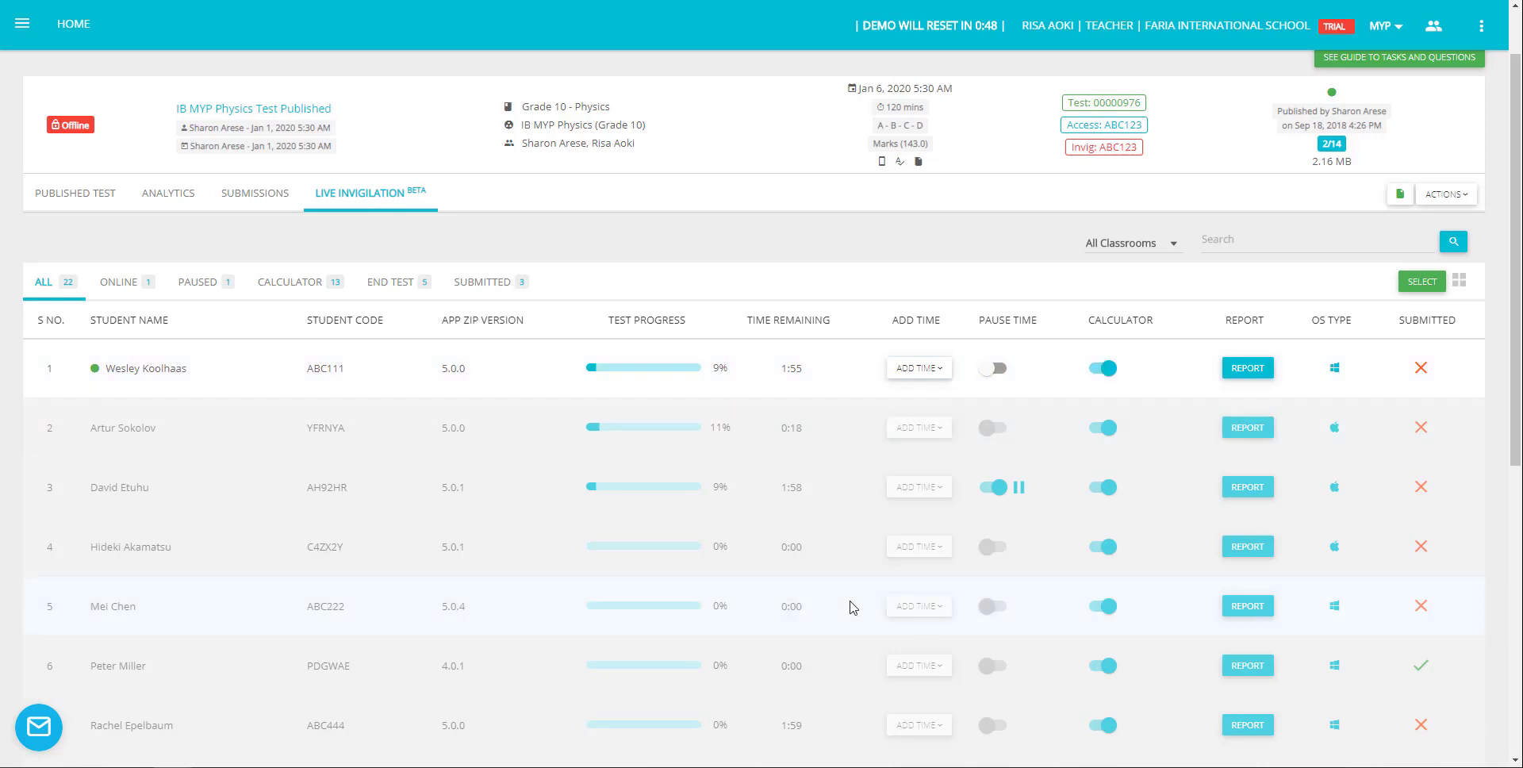
{"action": "scroll", "coordinate": [849, 603], "scroll_direction": "down", "scroll_amount": 3}
{"action": "scroll", "coordinate": [849, 601], "scroll_direction": "down", "scroll_amount": 3}
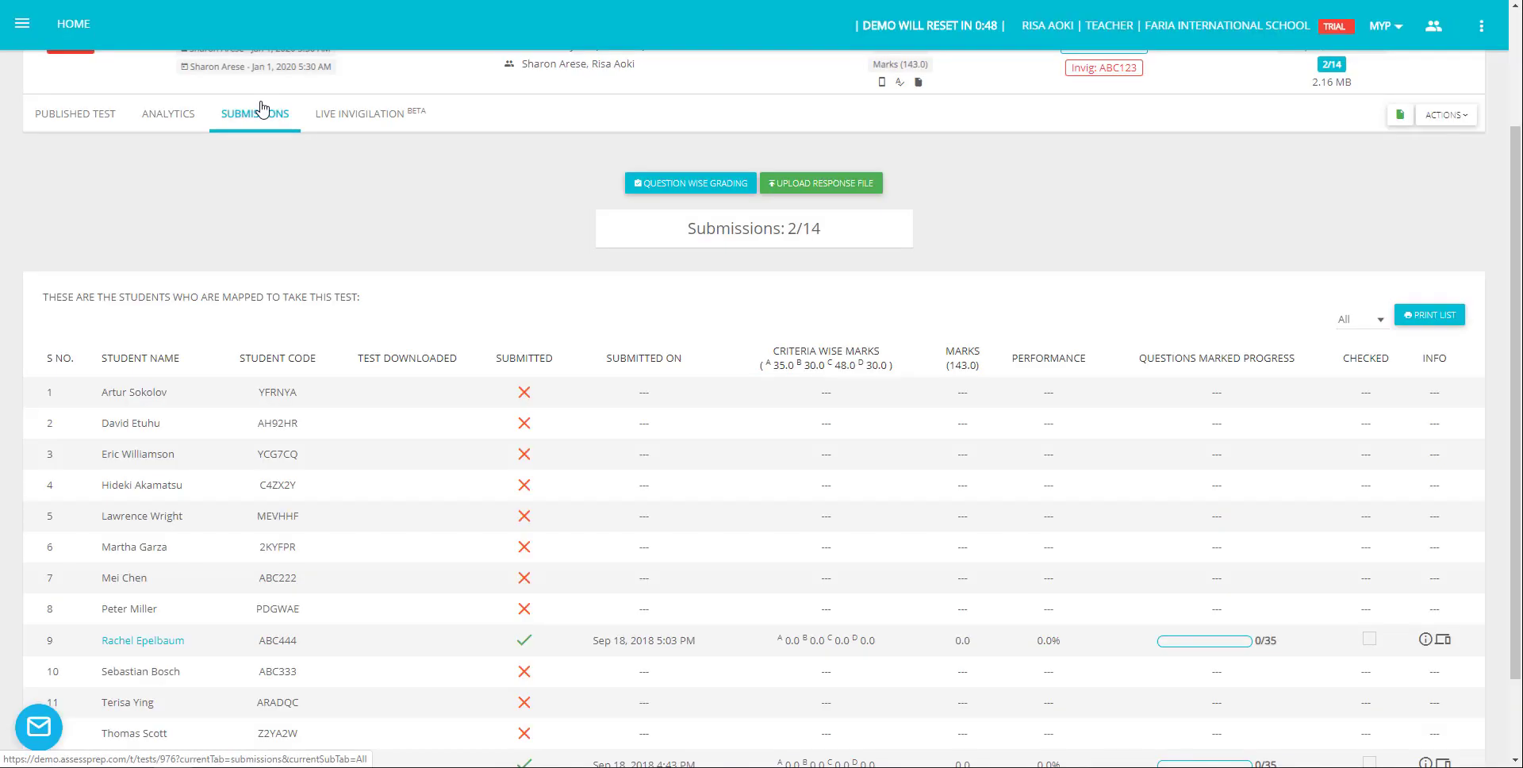
- For the first submitted student, comment 'good' on the answer's opening words, edit the feedback, and award 3 marks on Q1.2
{"action": "scroll", "coordinate": [479, 287], "scroll_direction": "down", "scroll_amount": 2}
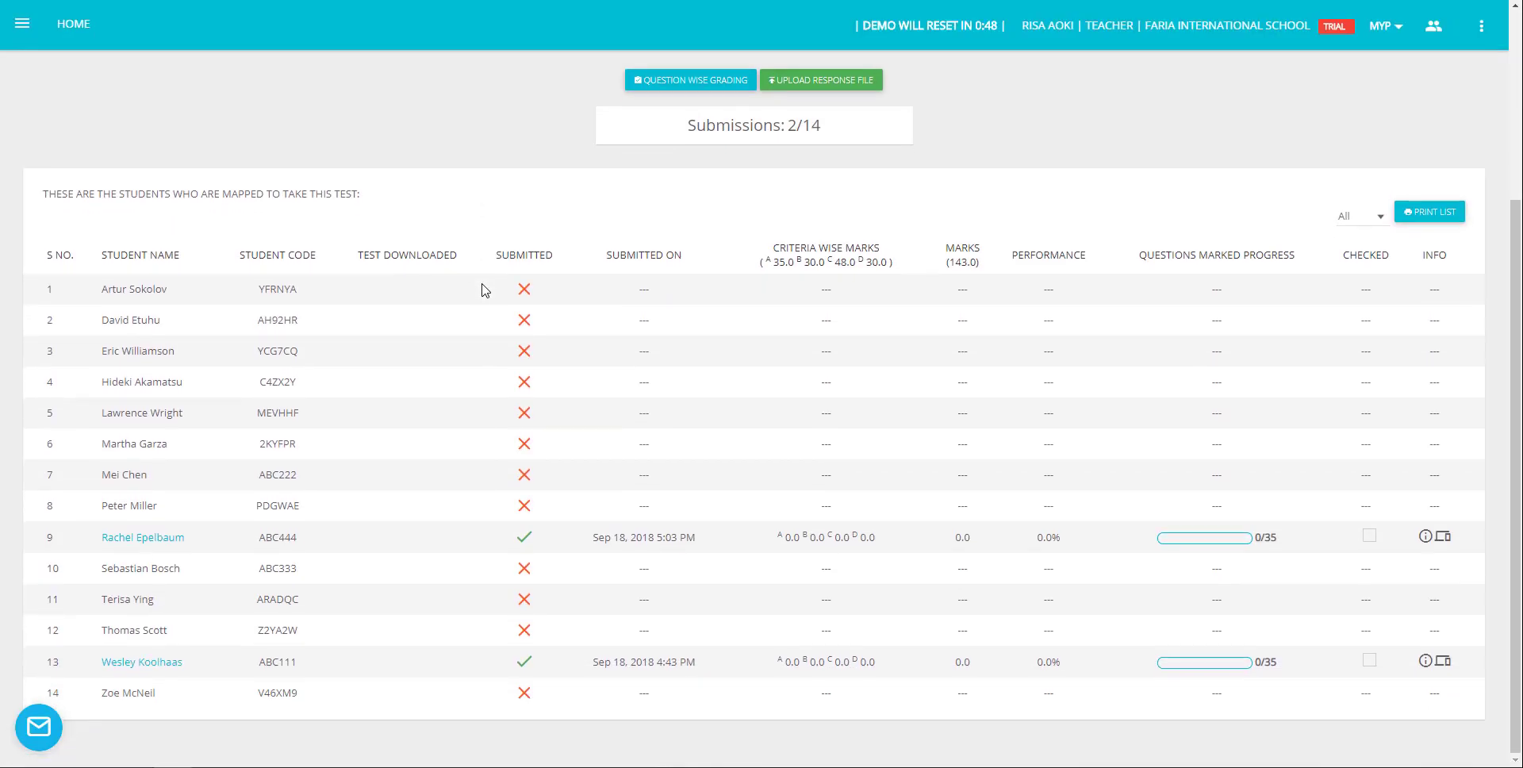
{"action": "left_click", "coordinate": [164, 538]}
{"action": "left_click_drag", "start_coordinate": [55, 437], "coordinate": [193, 444]}
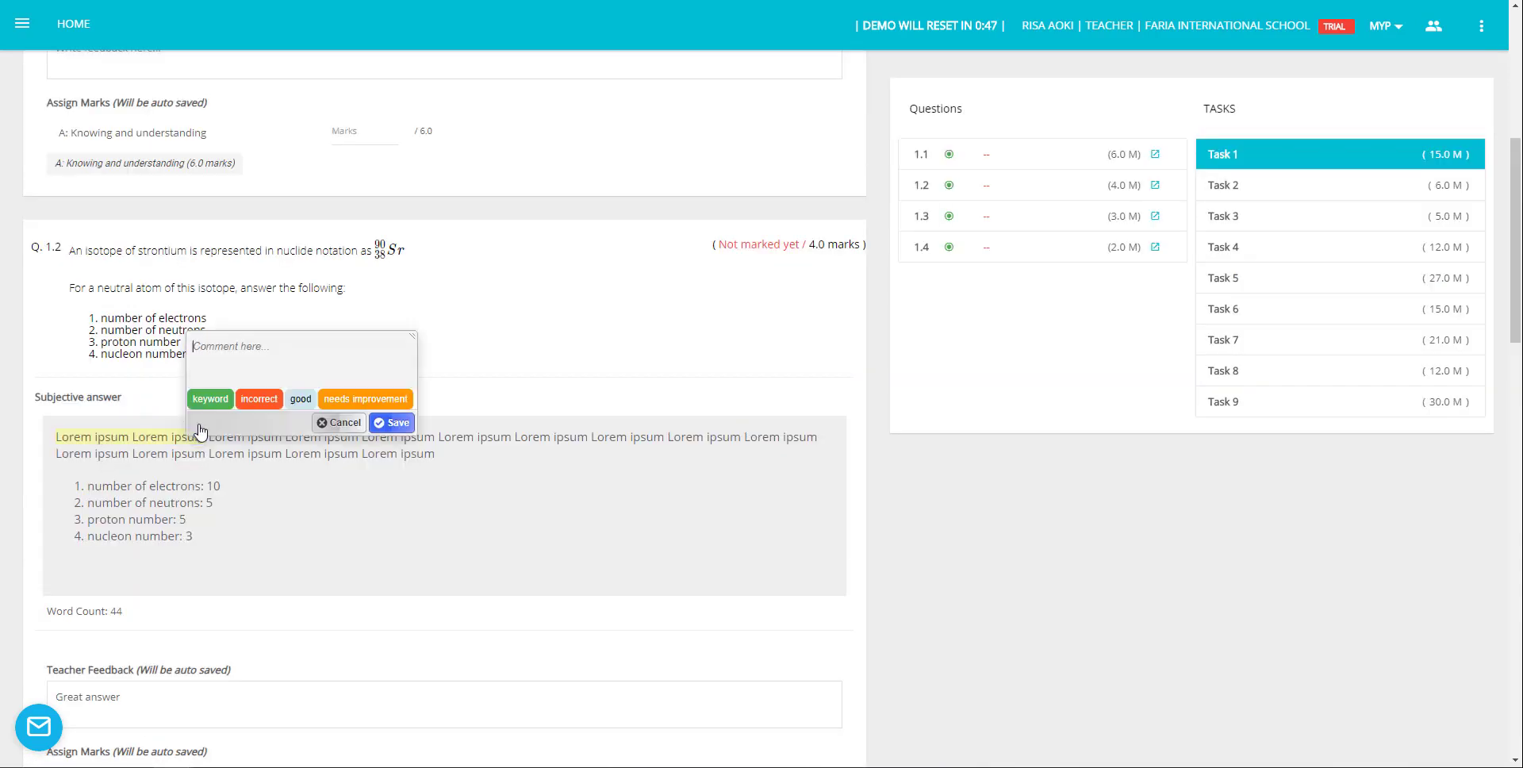
{"action": "type", "text": "good"}
{"action": "left_click", "coordinate": [391, 421]}
{"action": "scroll", "coordinate": [183, 479], "scroll_direction": "down", "scroll_amount": 3}
{"action": "left_click", "coordinate": [166, 472]}
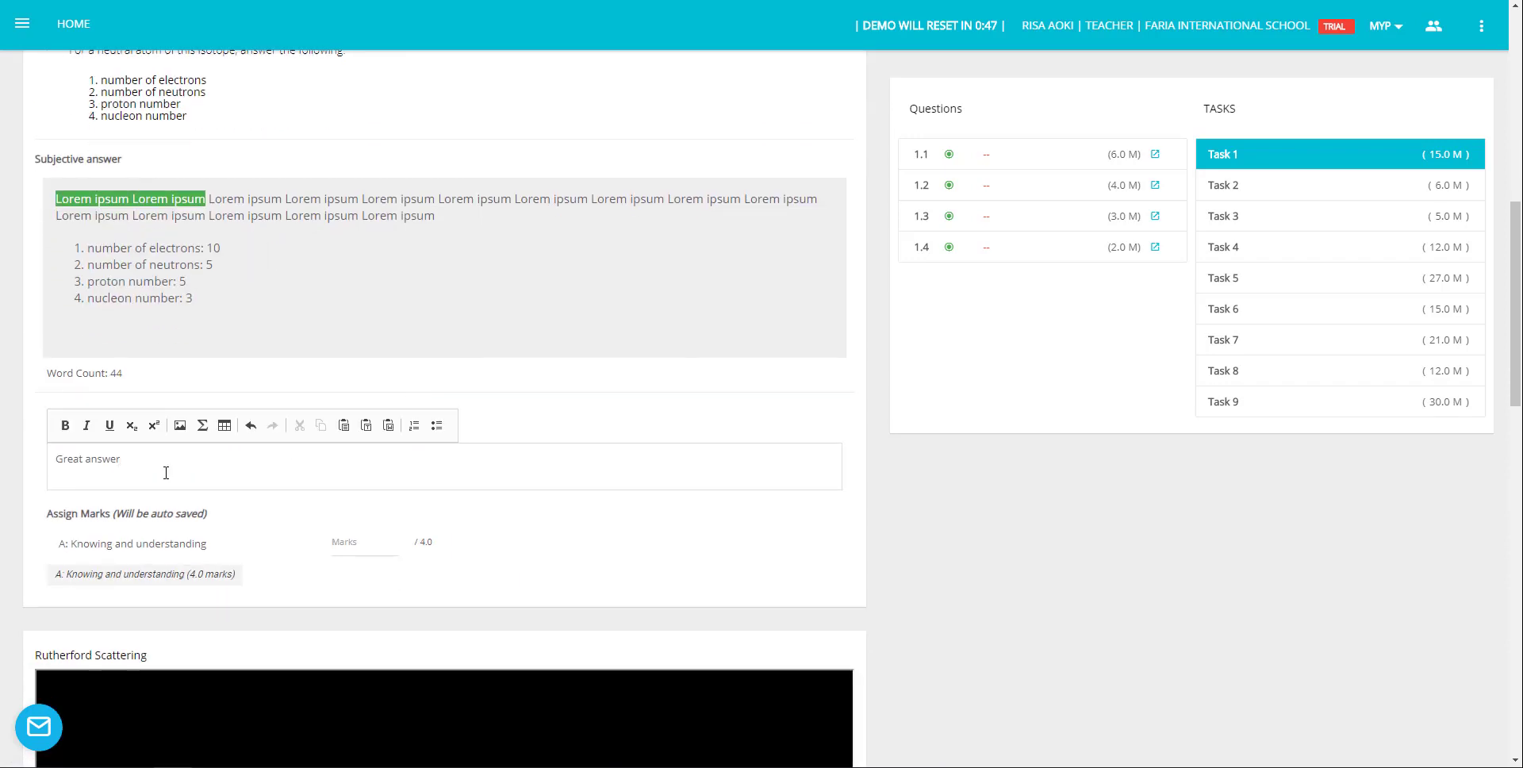
{"action": "type", "text": "!"}
{"action": "left_click", "coordinate": [341, 538]}
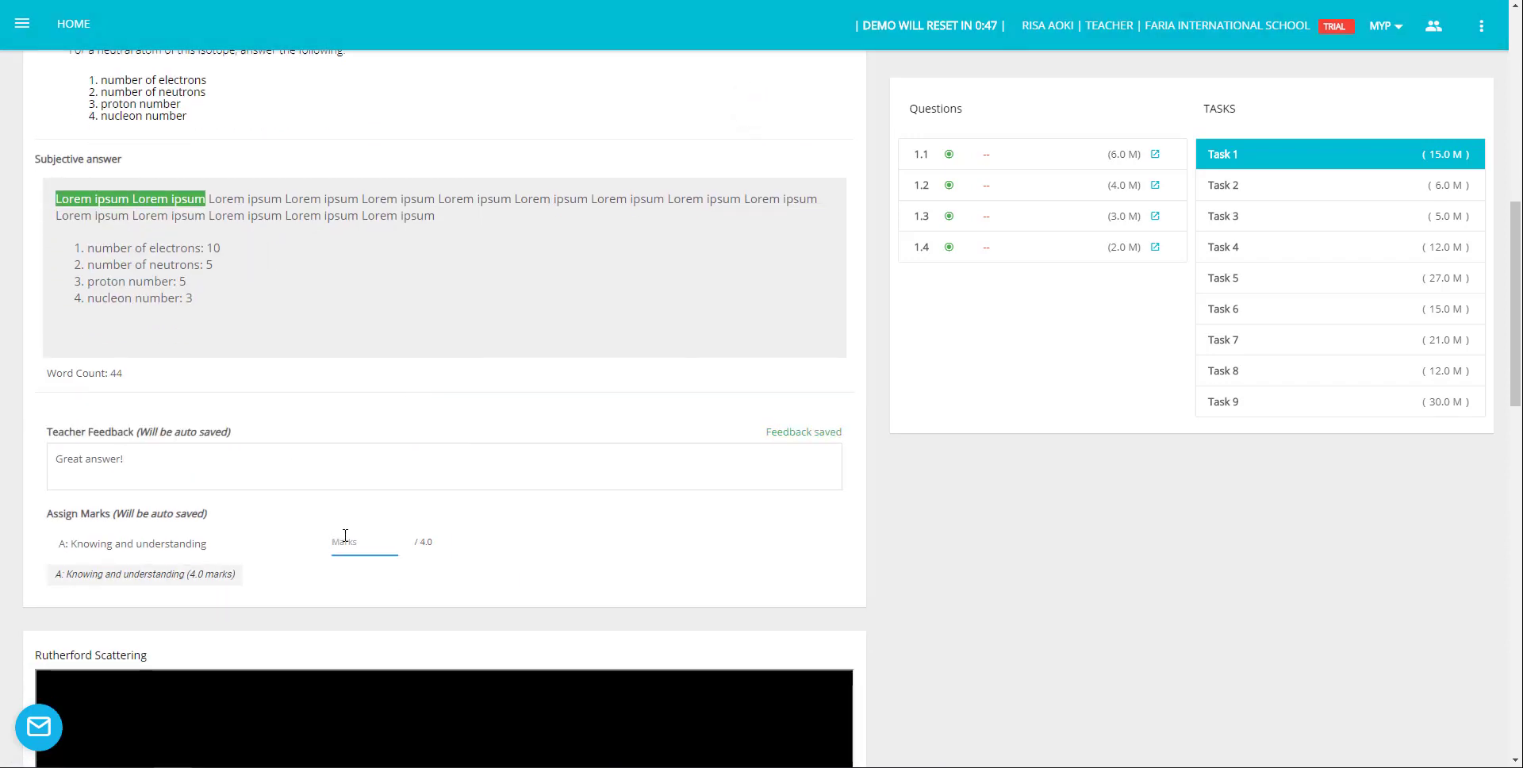
{"action": "type", "text": "3"}
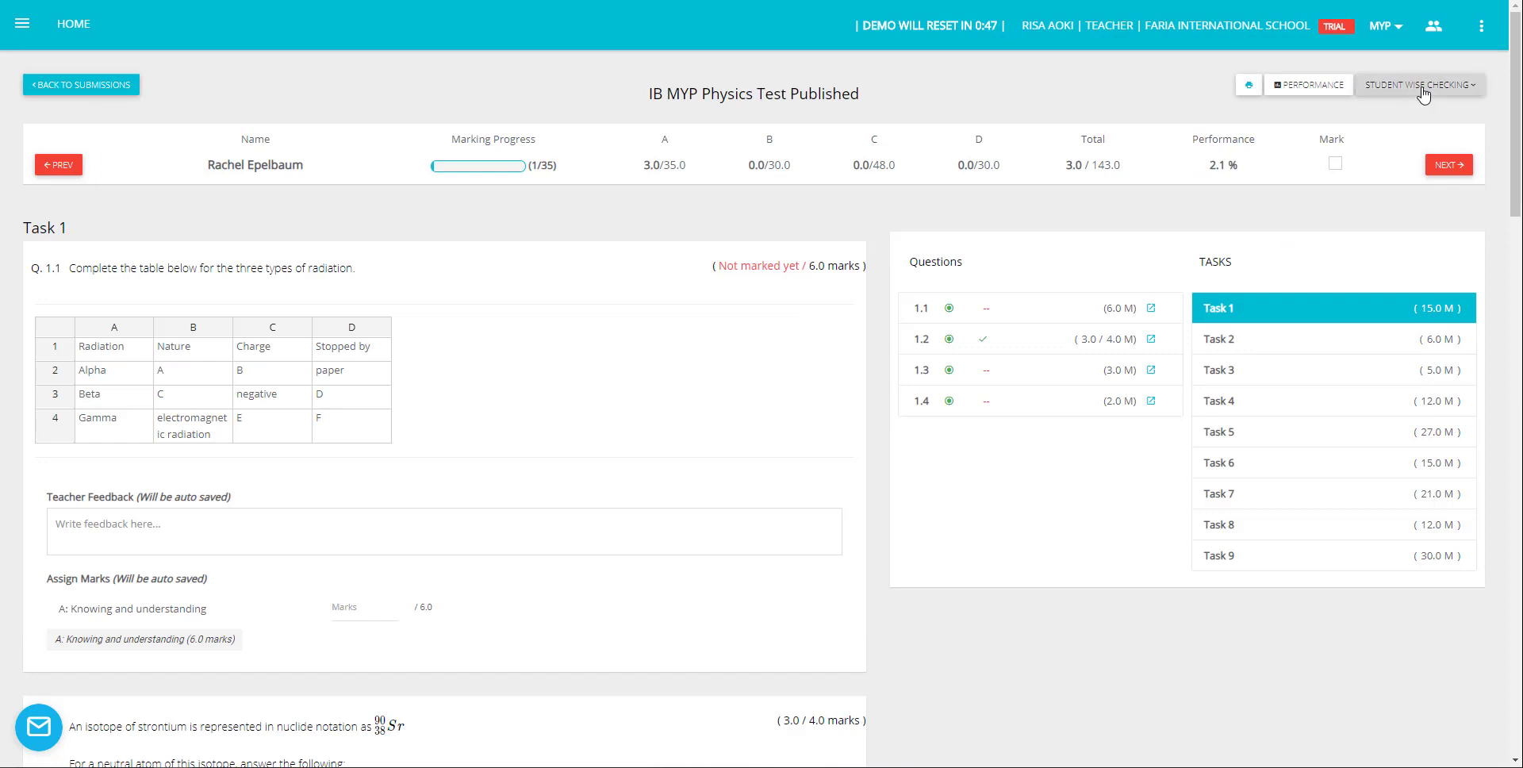
- In Question Wise Checking, give the second student 5 marks on Q1.1, then return to Submissions
{"action": "left_click", "coordinate": [1421, 87]}
{"action": "left_click", "coordinate": [1407, 140]}
{"action": "left_click", "coordinate": [1023, 269]}
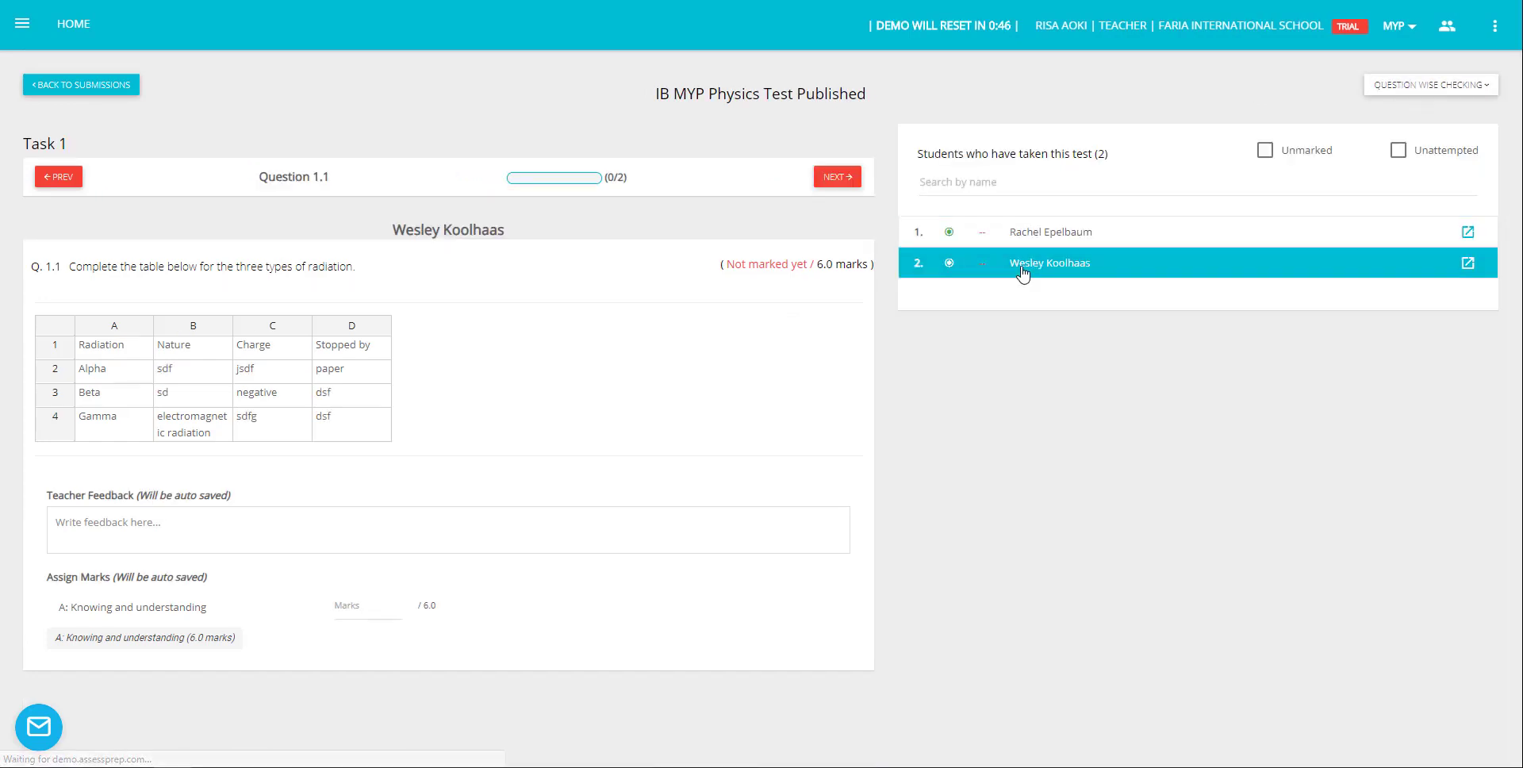
{"action": "left_click", "coordinate": [376, 591]}
{"action": "type", "text": "5"}
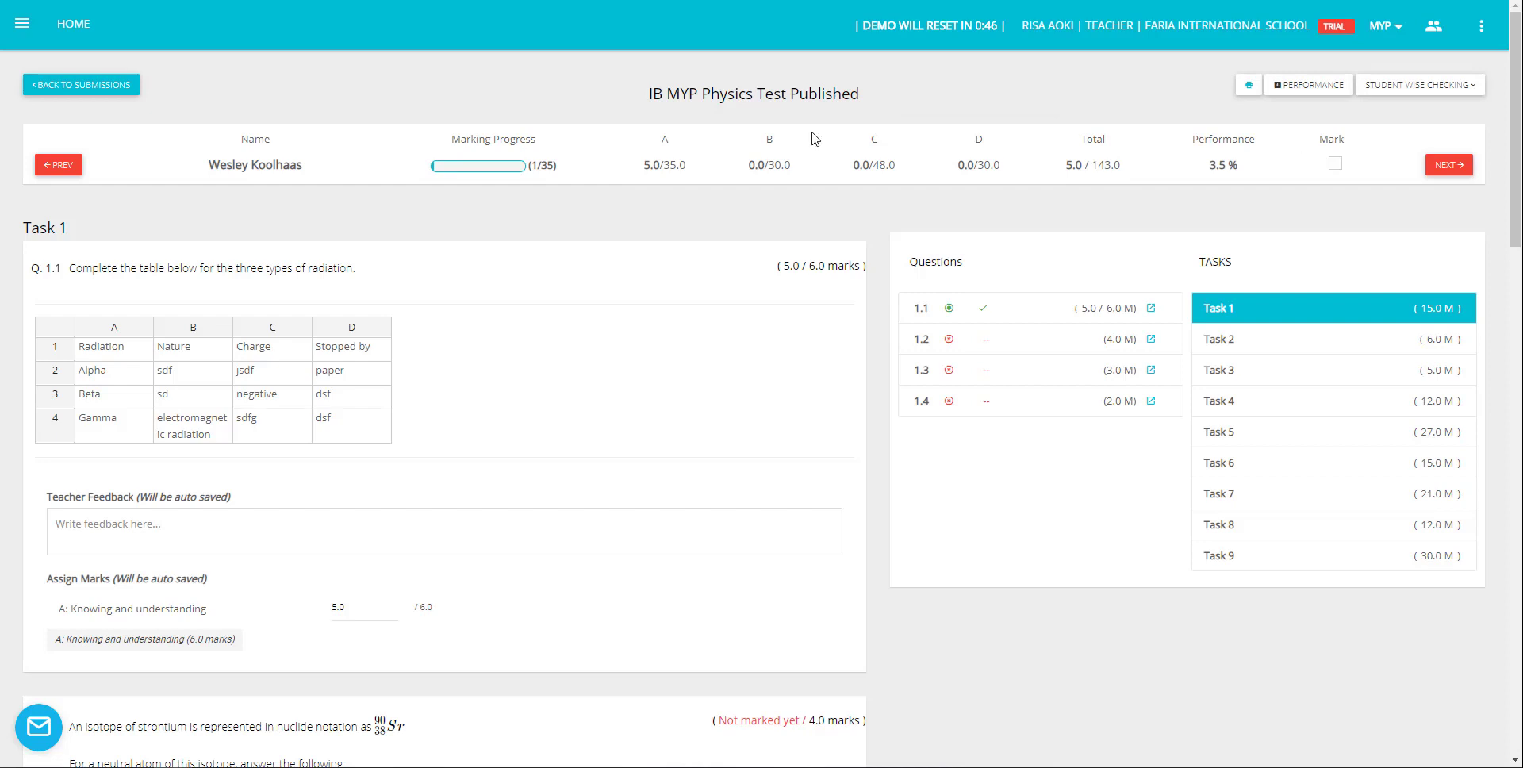
{"action": "left_click", "coordinate": [112, 99]}
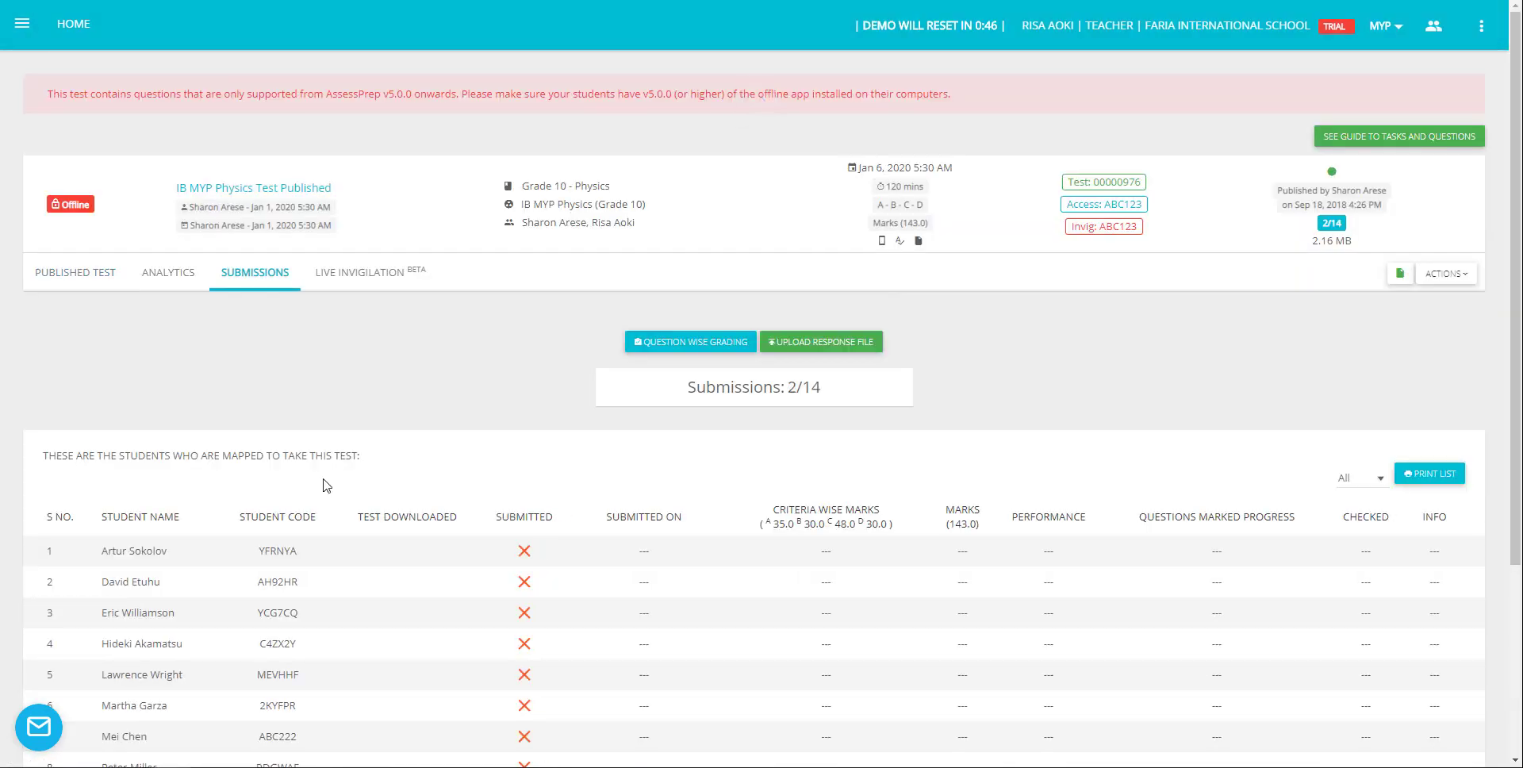
- Apply 'Mark all as checked' from the Actions menu, then bring up the test's analytics
{"action": "left_click", "coordinate": [1445, 273]}
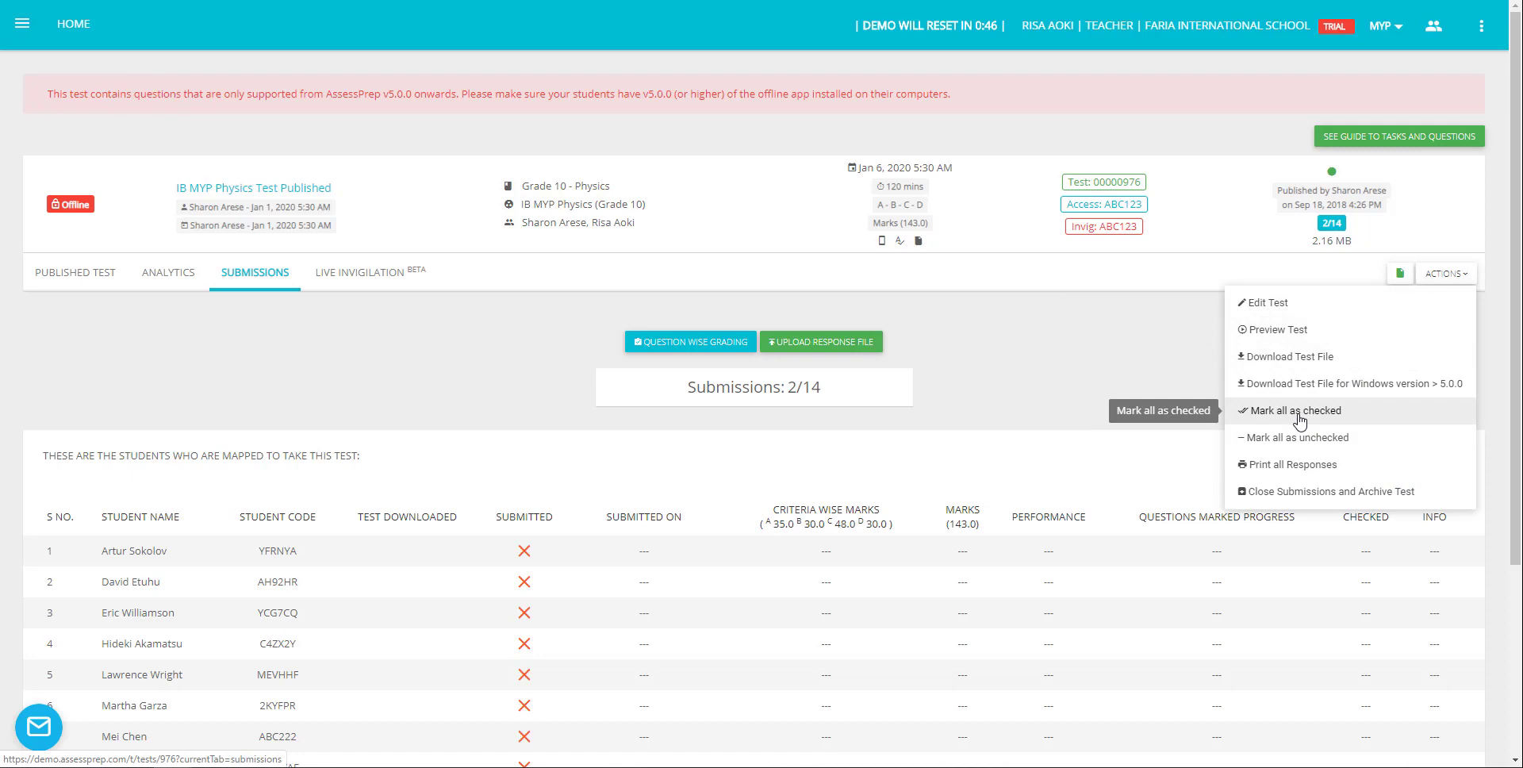
{"action": "left_click", "coordinate": [147, 276]}
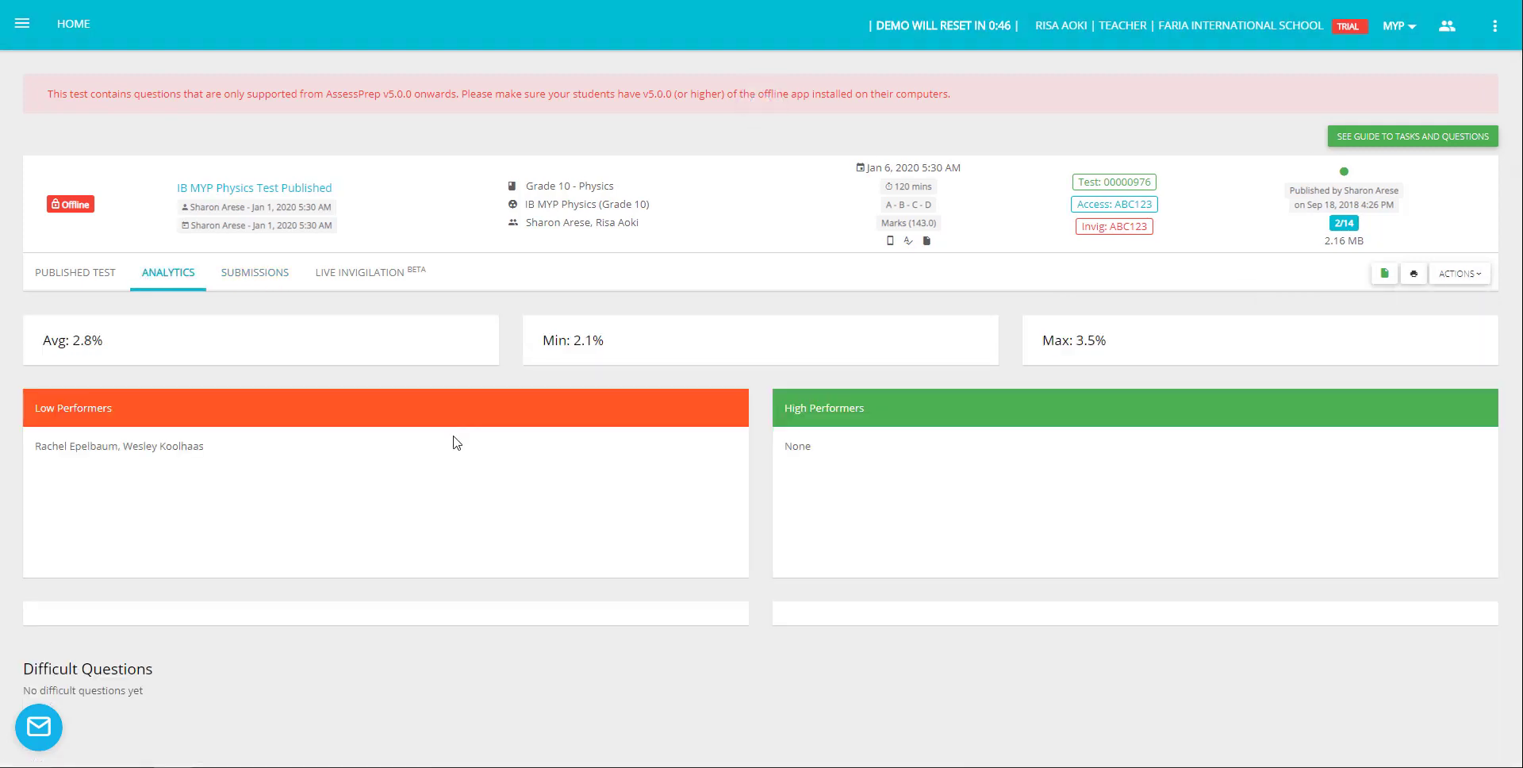
- Scroll down the analytics to the Performance Distribution and Criteria wise Performance charts
{"action": "scroll", "coordinate": [333, 453], "scroll_direction": "down", "scroll_amount": 1}
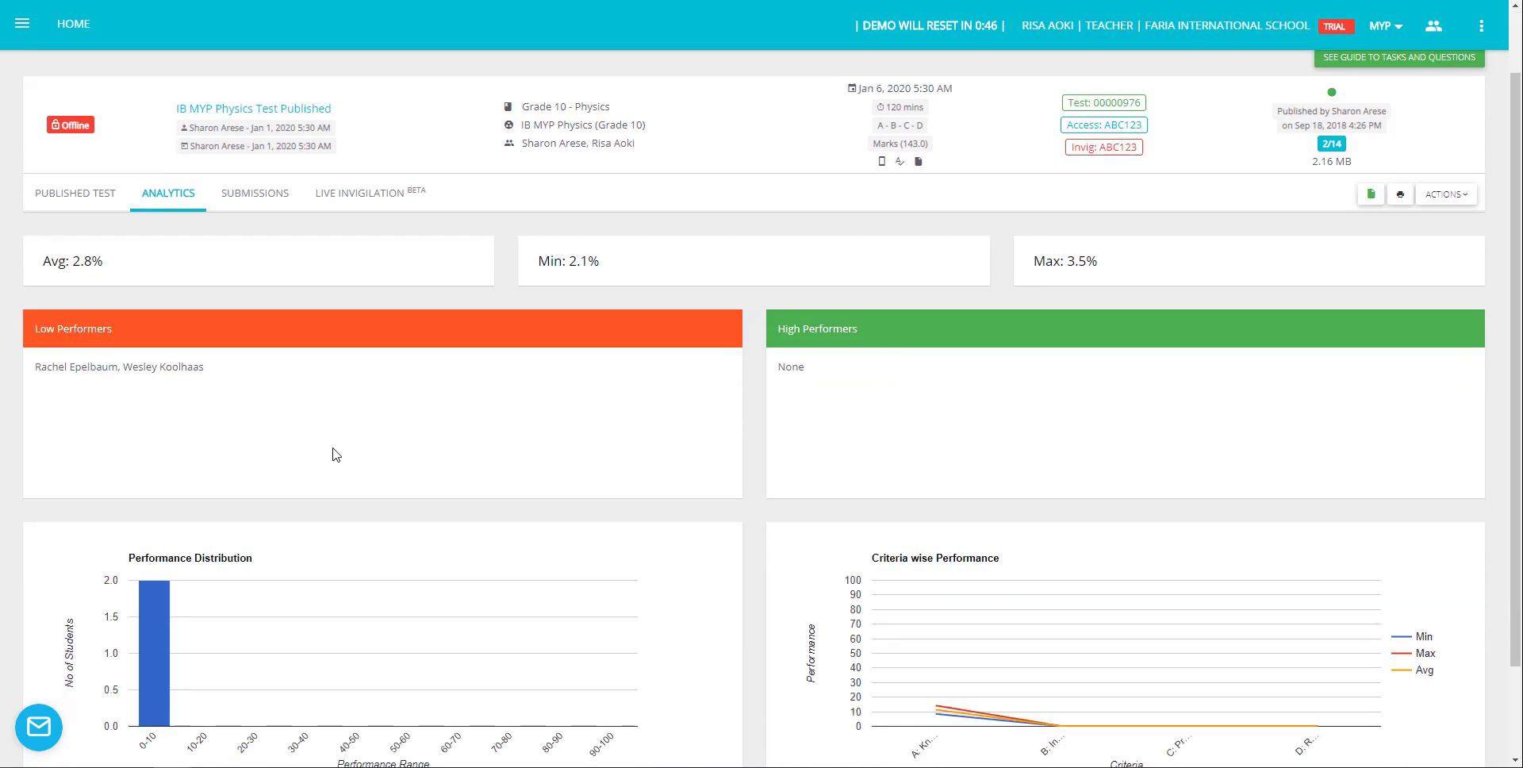
{"action": "scroll", "coordinate": [333, 453], "scroll_direction": "down", "scroll_amount": 1}
{"action": "scroll", "coordinate": [335, 454], "scroll_direction": "up", "scroll_amount": 2}
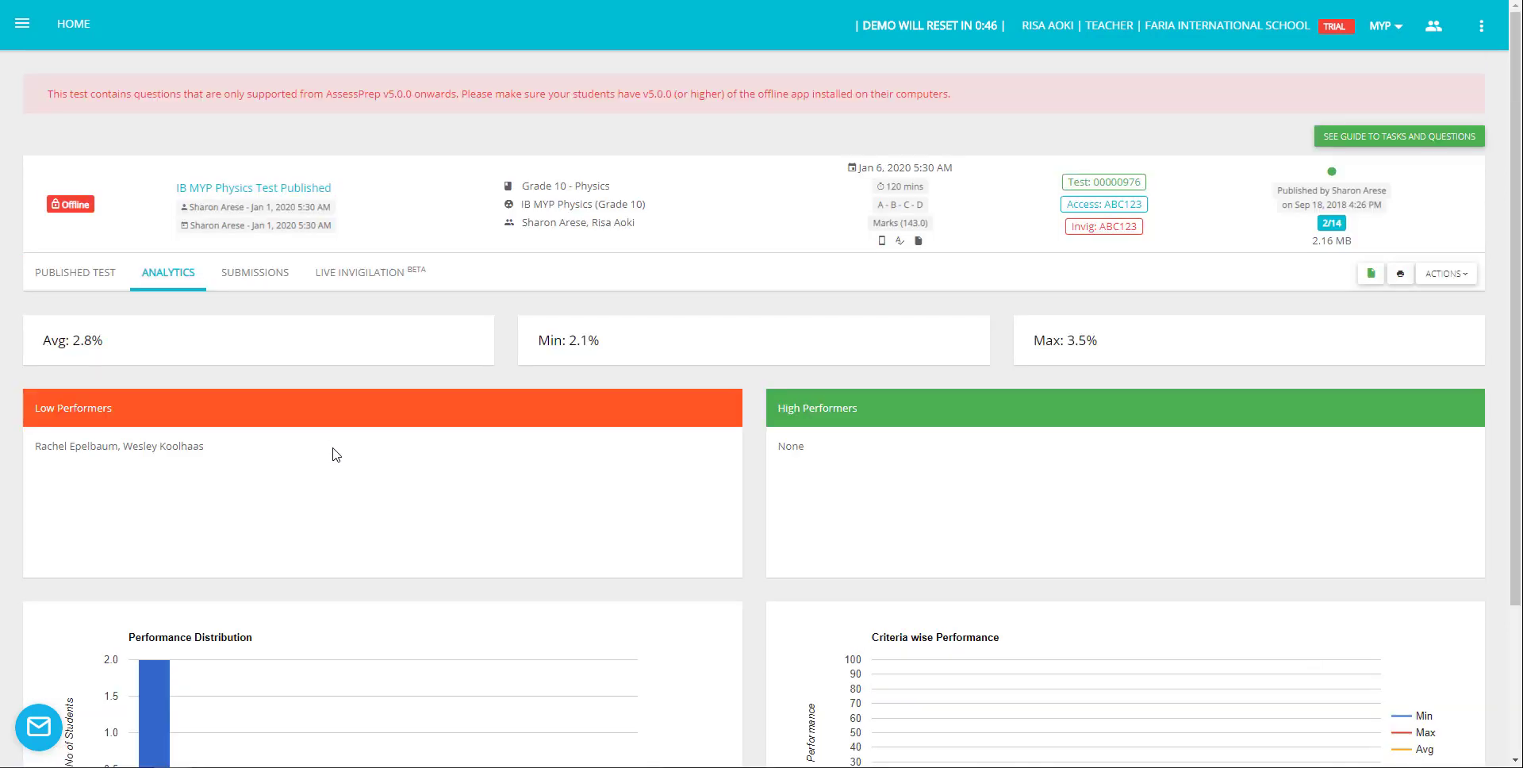
{"action": "scroll", "coordinate": [334, 454], "scroll_direction": "down", "scroll_amount": 2}
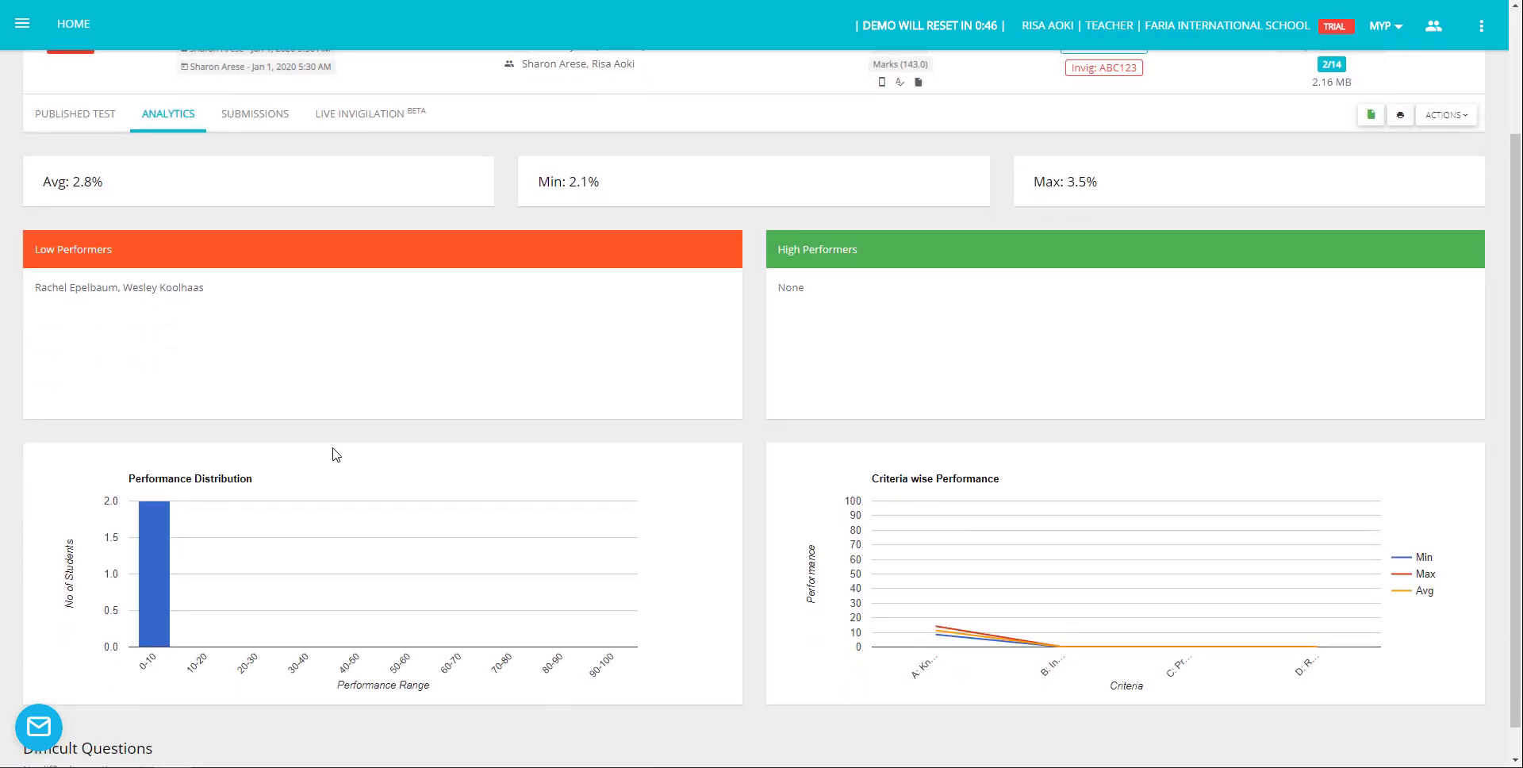
{"action": "scroll", "coordinate": [333, 454], "scroll_direction": "down", "scroll_amount": 1}
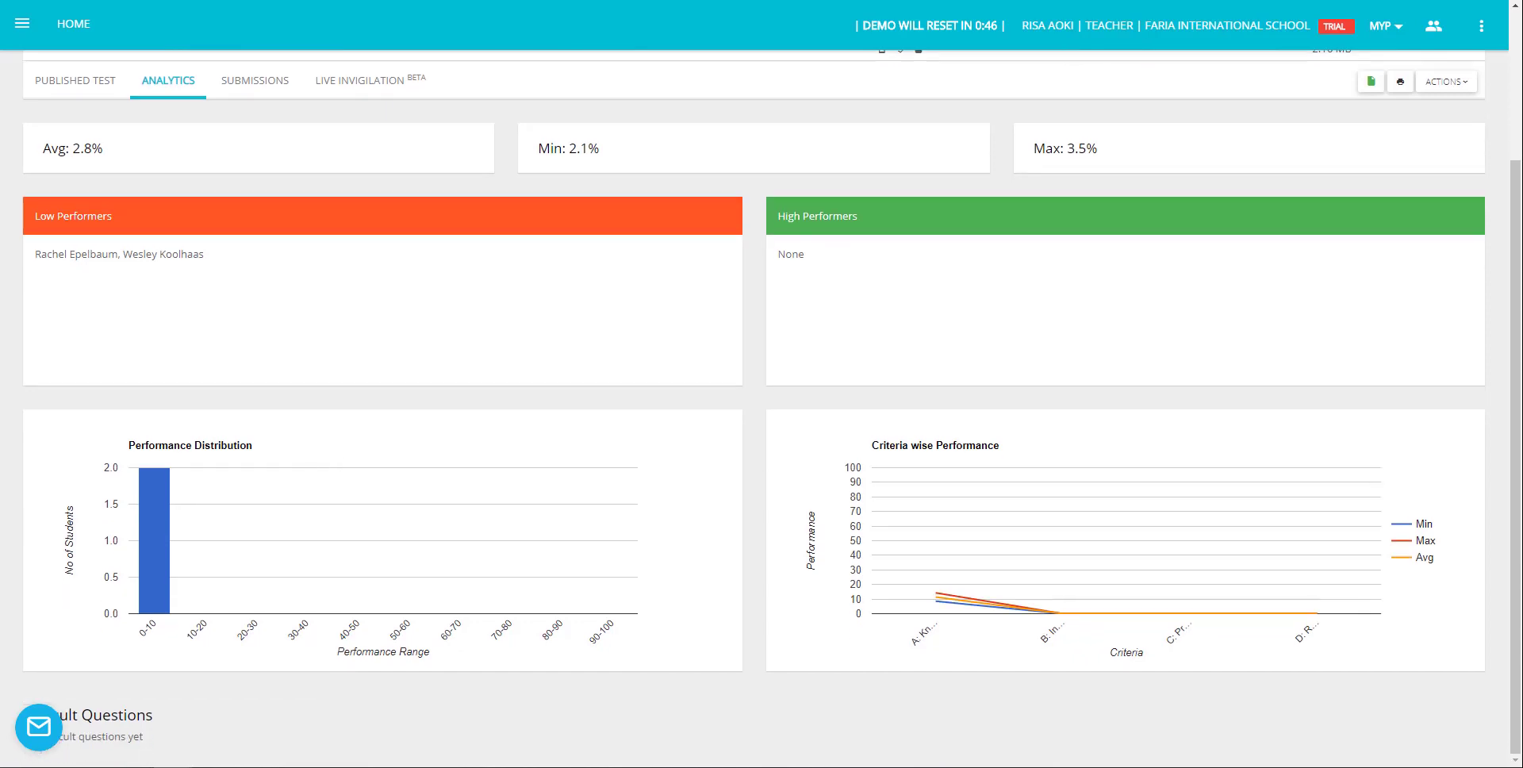